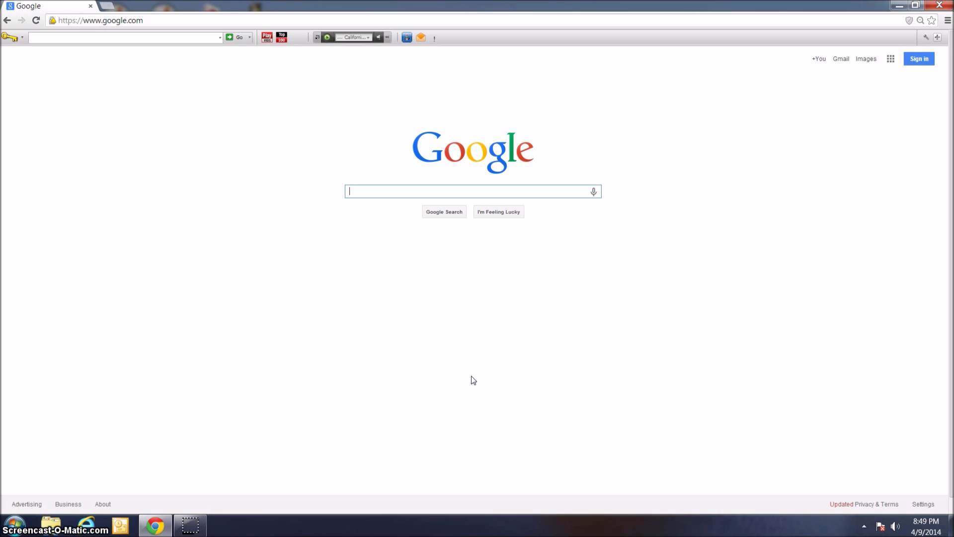
- Search Google for "download winrar"
{"action": "type", "text": "download inr"}
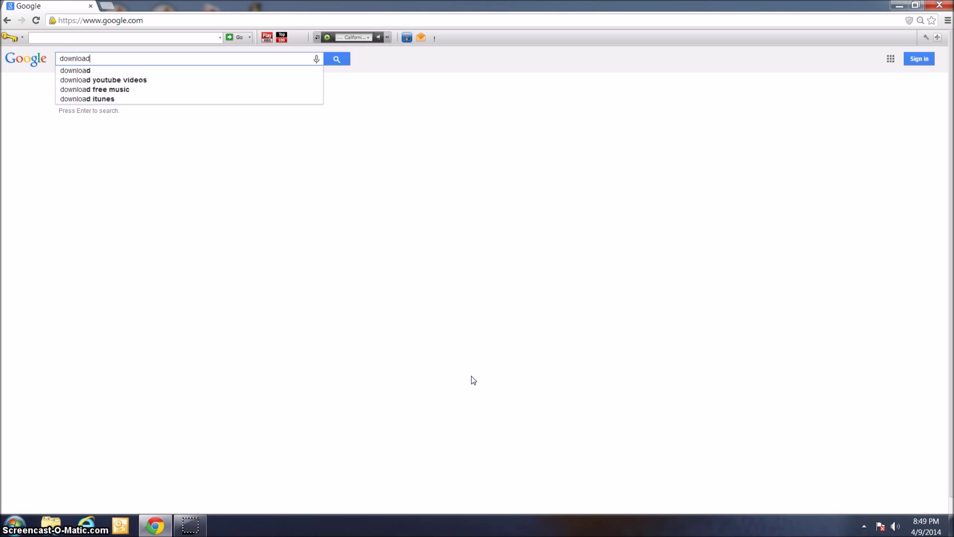
{"action": "key", "text": "BackSpace"}
{"action": "key", "text": "BackSpace"}
{"action": "key", "text": "BackSpace"}
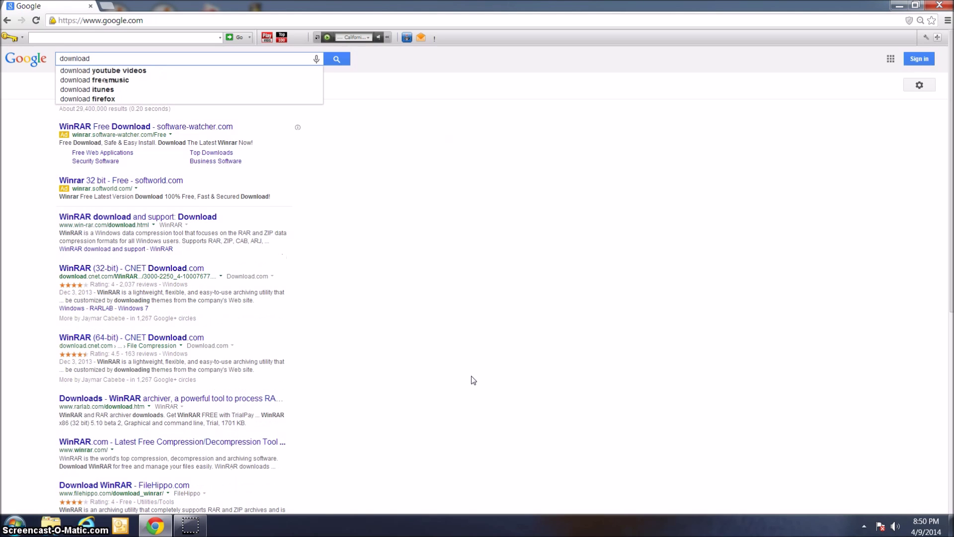
{"action": "type", "text": "winrar"}
{"action": "key", "text": "Return"}
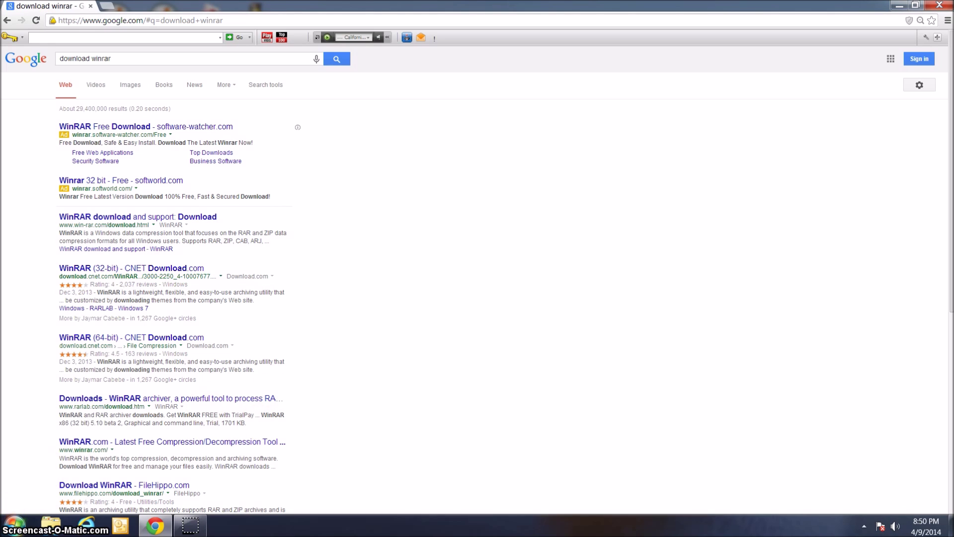
- Check the computer's system type in the system properties and close that window
{"action": "left_click", "coordinate": [13, 525]}
{"action": "right_click", "coordinate": [219, 356]}
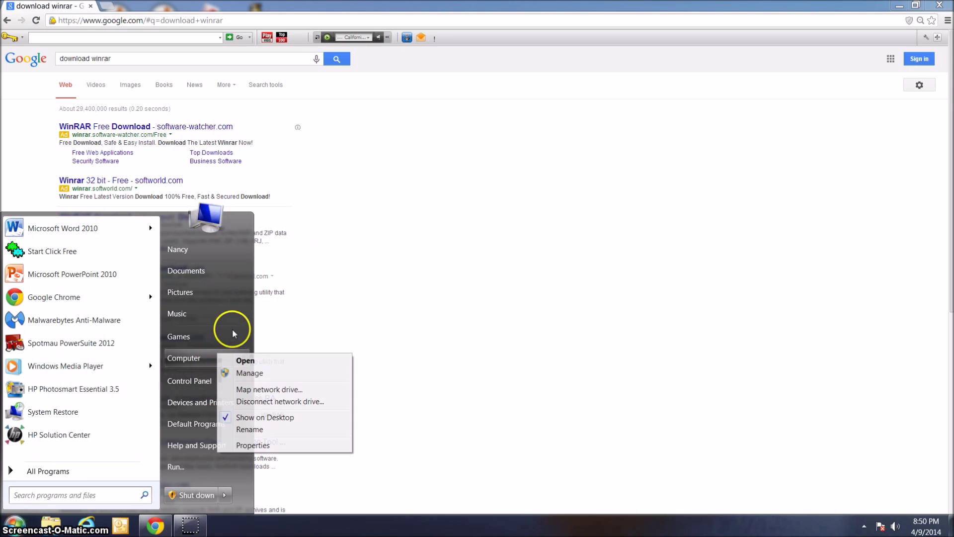
{"action": "left_click", "coordinate": [237, 446]}
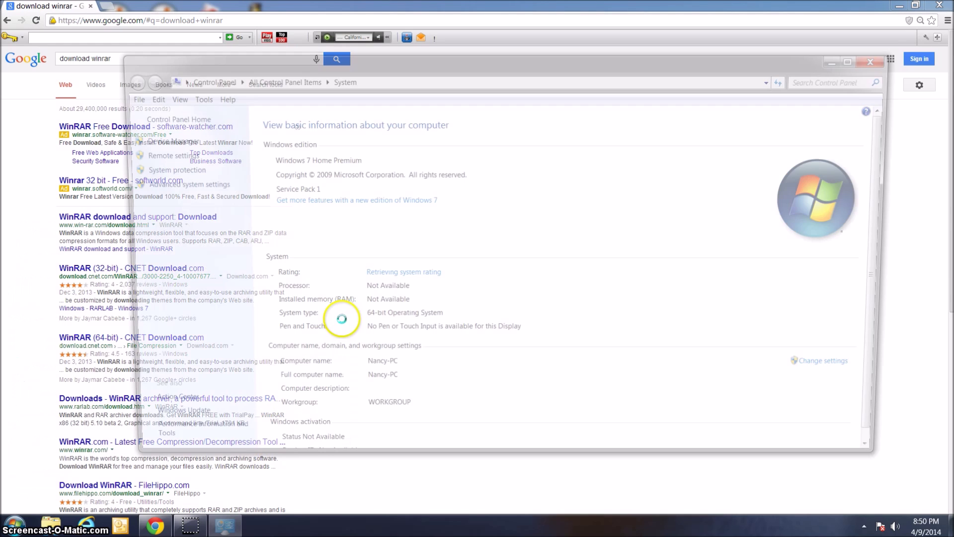
{"action": "scroll", "coordinate": [435, 404], "scroll_direction": "down", "scroll_amount": 1}
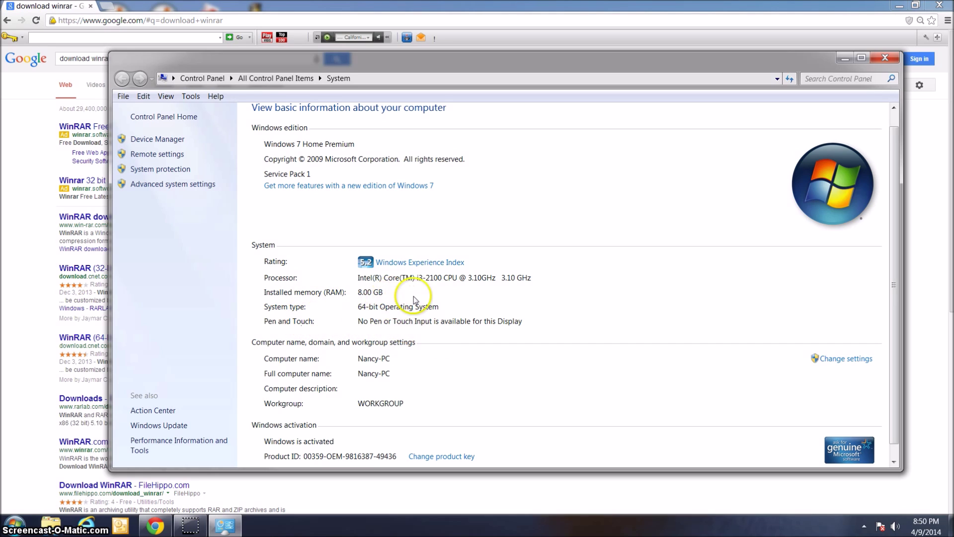
{"action": "left_click", "coordinate": [881, 59]}
- Download WinRAR (64-bit) from CNET's Download.com and run the winrar-x64-501.exe installer
{"action": "left_click", "coordinate": [128, 338]}
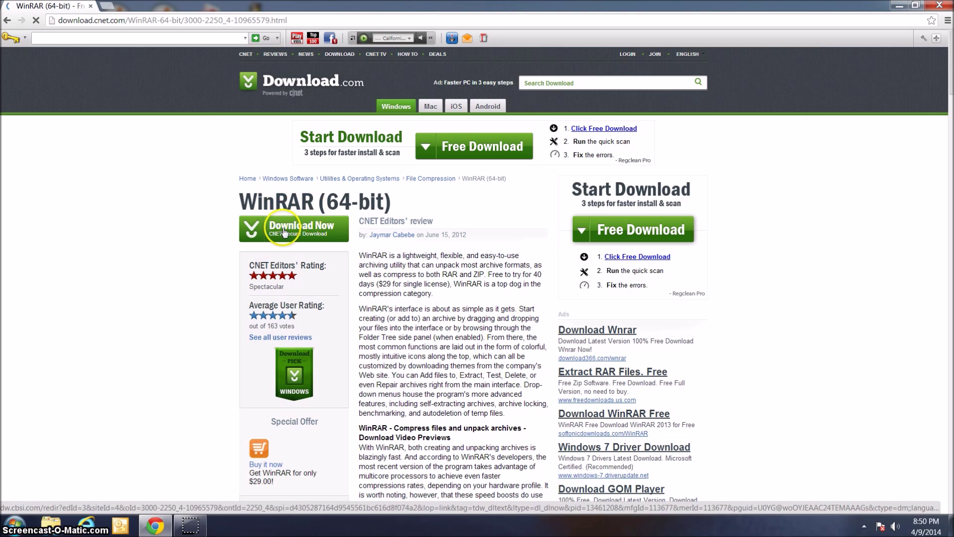
{"action": "left_click", "coordinate": [285, 231]}
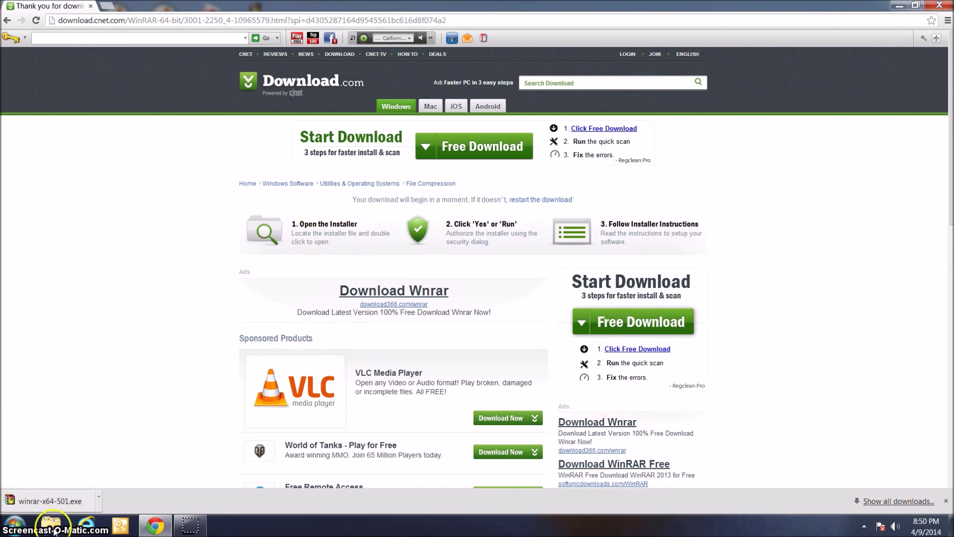
{"action": "left_click", "coordinate": [50, 508]}
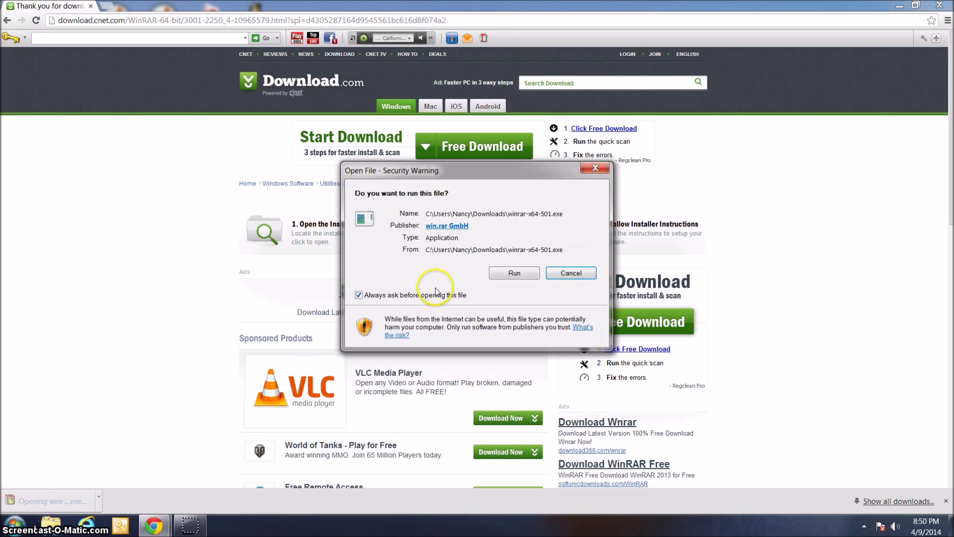
{"action": "left_click", "coordinate": [513, 273]}
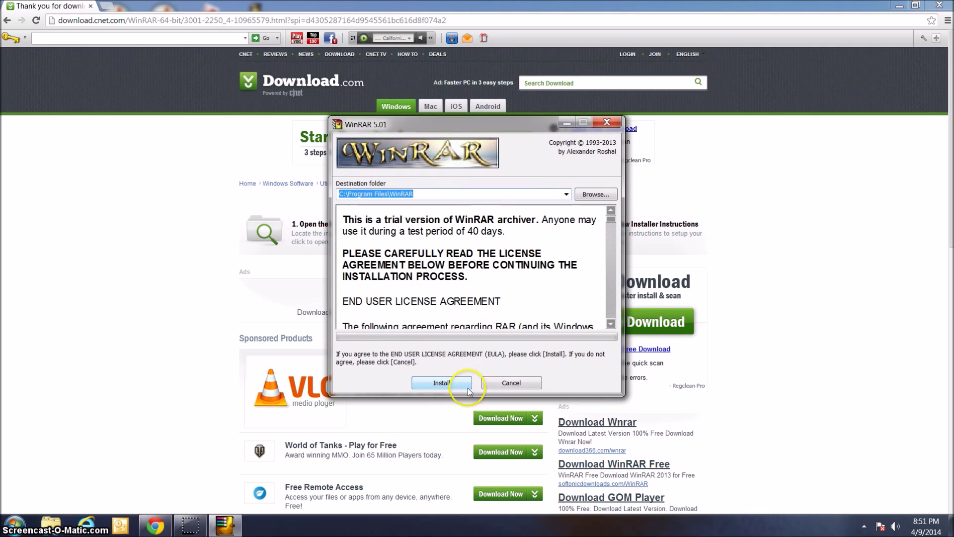
- Install WinRAR in the default C:\Program Files\WinRAR folder, accepting the default file associations and integration options
{"action": "left_click", "coordinate": [467, 387]}
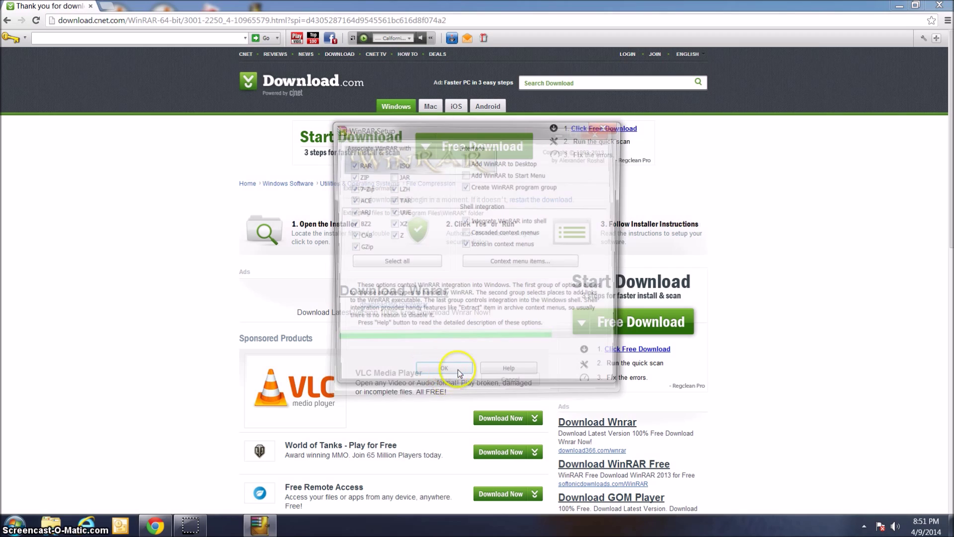
{"action": "left_click", "coordinate": [459, 382]}
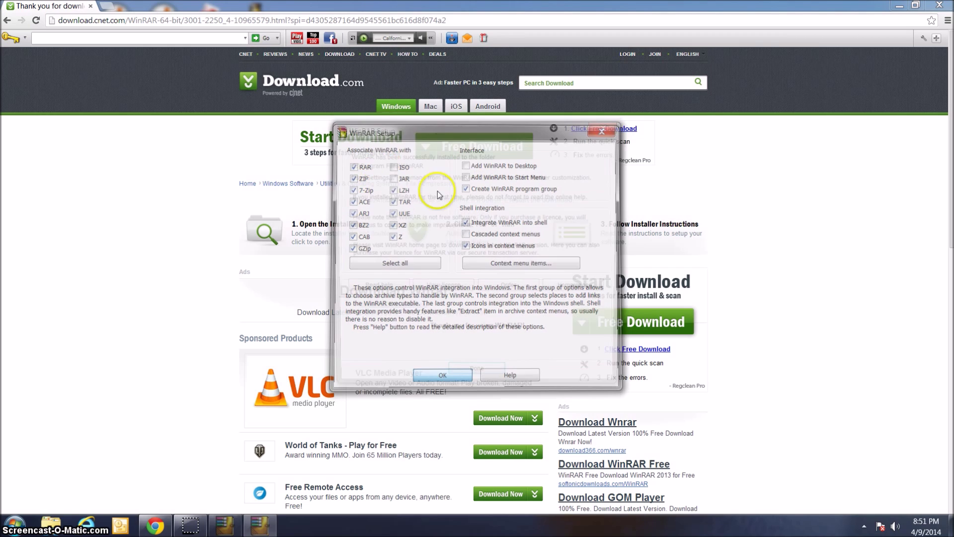
{"action": "left_click", "coordinate": [473, 377]}
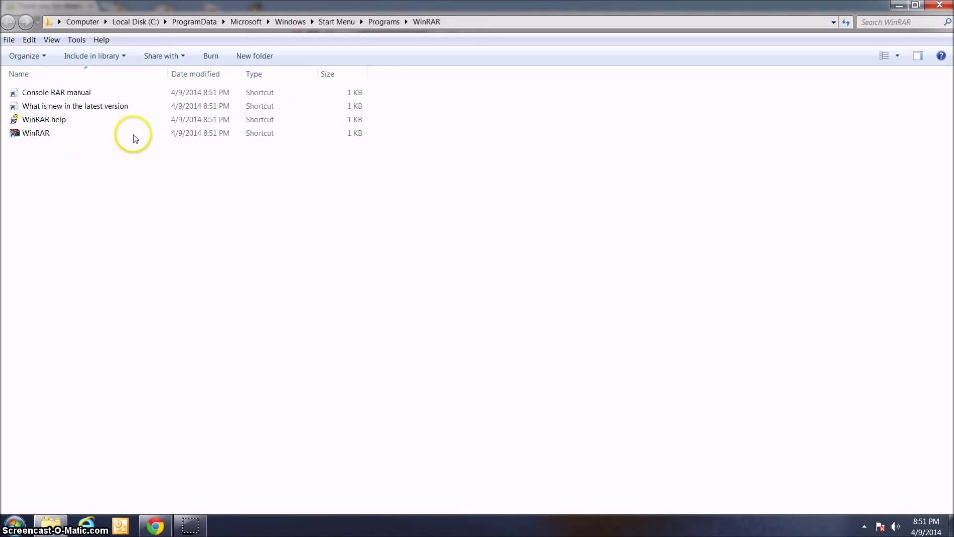
- Launch WinRAR from its program group folder to check it, closing it to return to the browser
{"action": "double_click", "coordinate": [28, 133]}
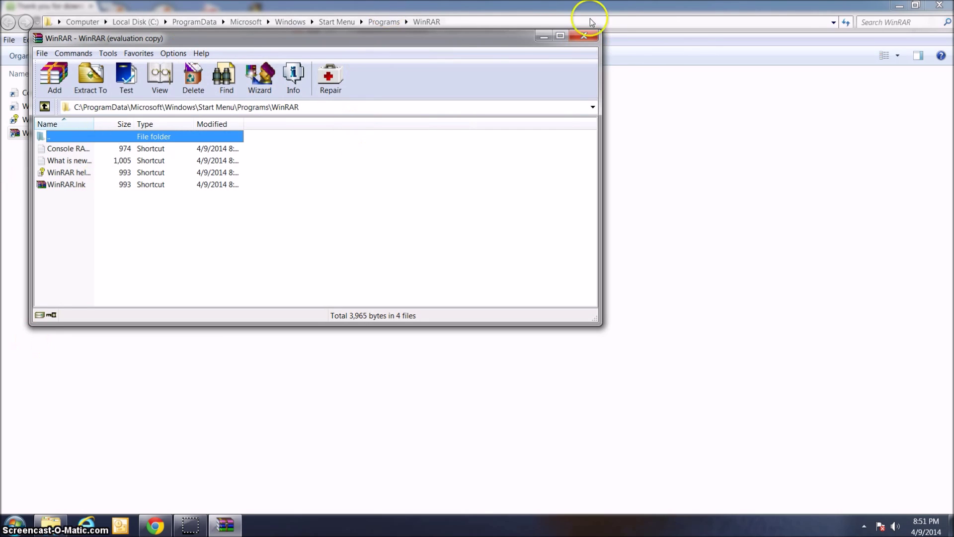
{"action": "left_click", "coordinate": [584, 36]}
{"action": "key", "text": "alt+Tab"}
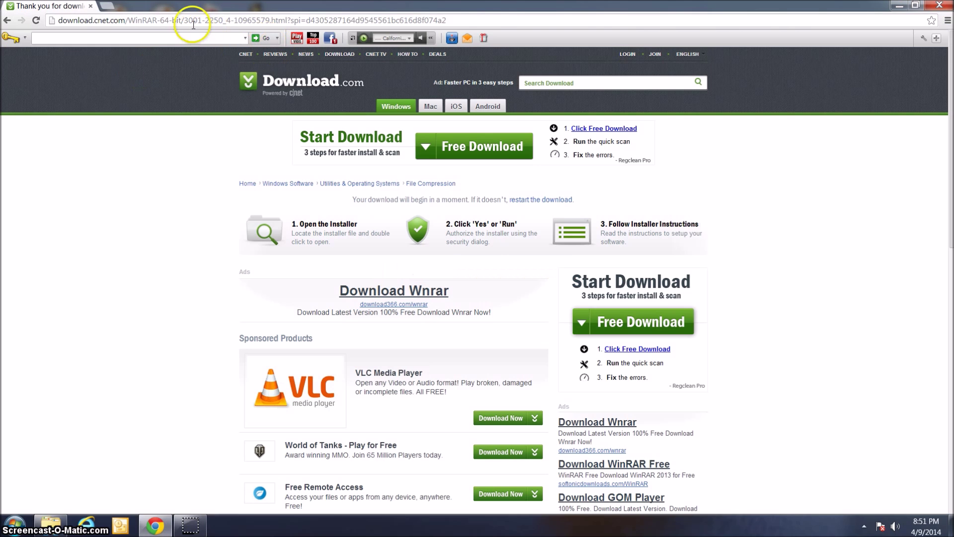
- Go to Google and search for "dolphin emulator"
{"action": "left_click", "coordinate": [194, 23]}
{"action": "type", "text": "goo"}
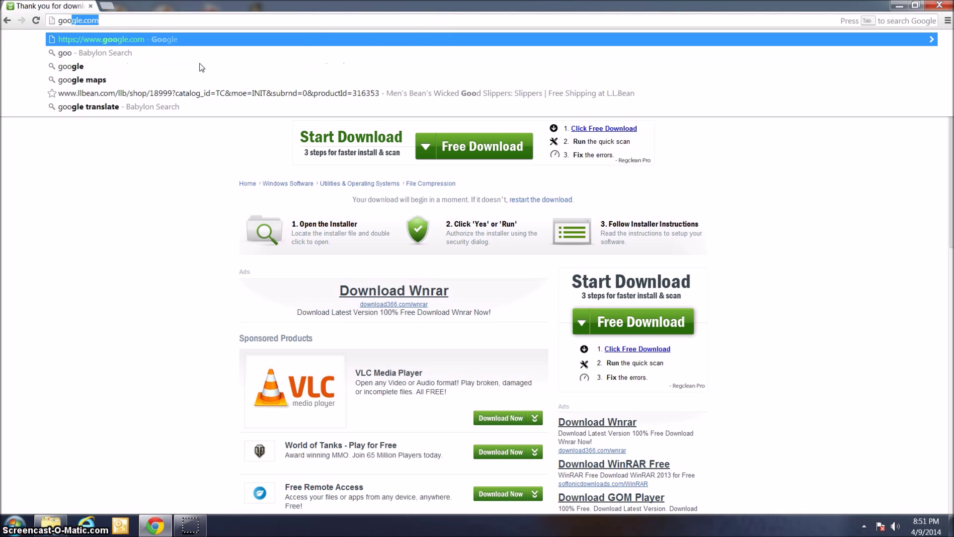
{"action": "key", "text": "Return"}
{"action": "type", "text": "dol"}
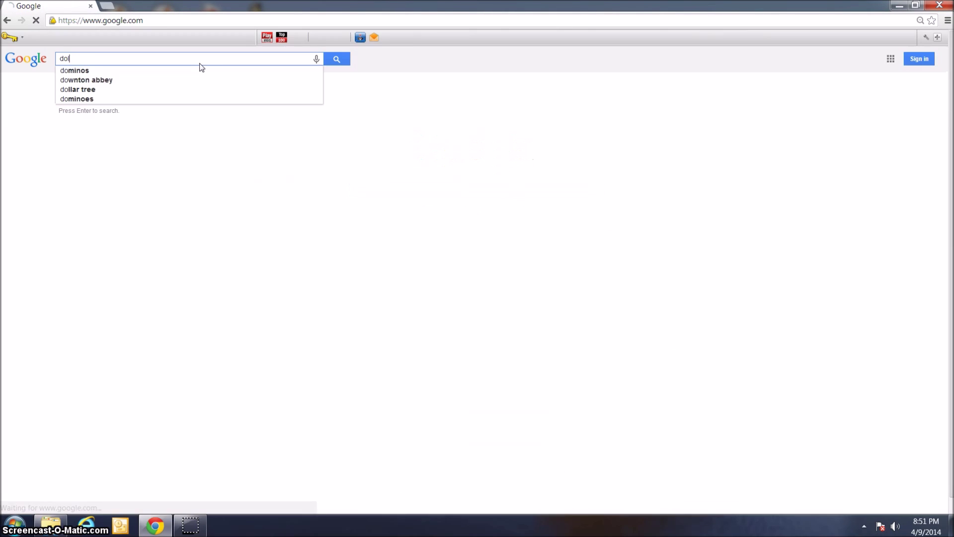
{"action": "type", "text": "phin emulator"}
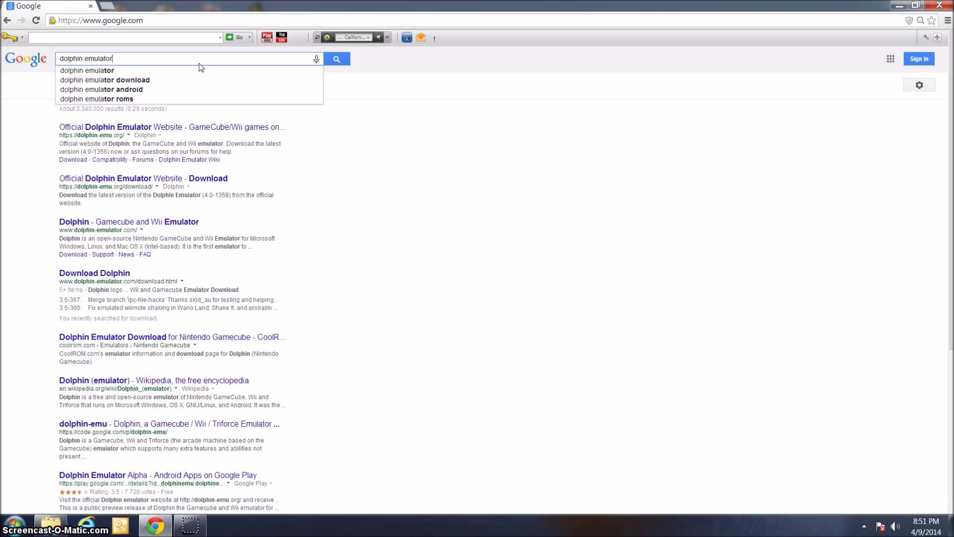
{"action": "key", "text": "Return"}
- Download the Windows x64 build of Dolphin development version 4.0-1358 from the official download page
{"action": "left_click", "coordinate": [83, 112]}
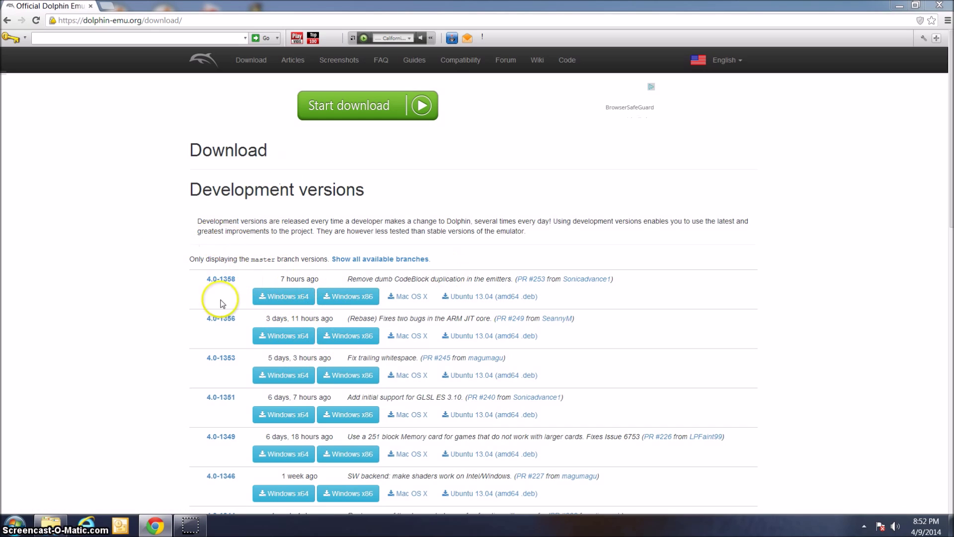
{"action": "left_click", "coordinate": [304, 297]}
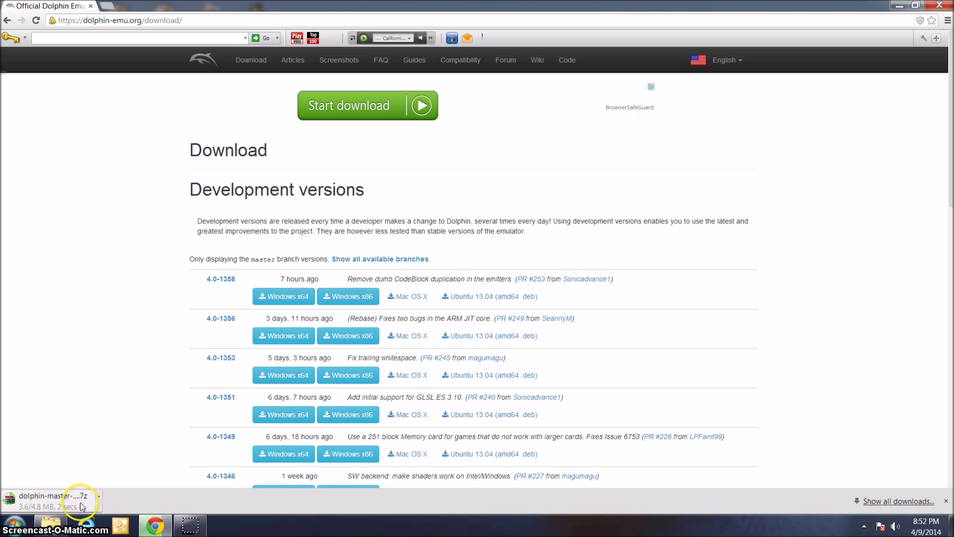
- Extract dolphin-master-4.0-1358-x64.7z into a dolphin-master-4.0-1358-x64 folder in Downloads, keeping the default extraction options
{"action": "right_click", "coordinate": [32, 500]}
{"action": "left_click", "coordinate": [64, 470]}
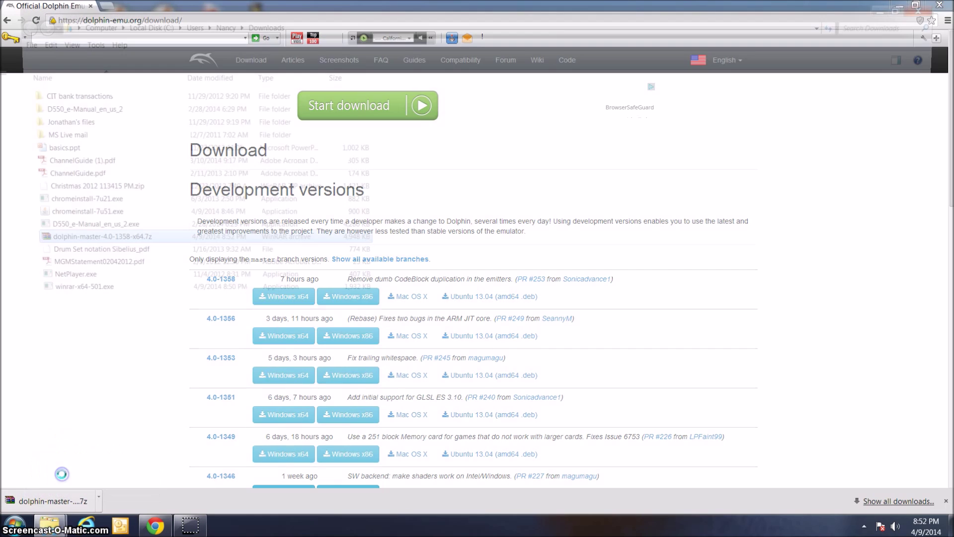
{"action": "right_click", "coordinate": [72, 247]}
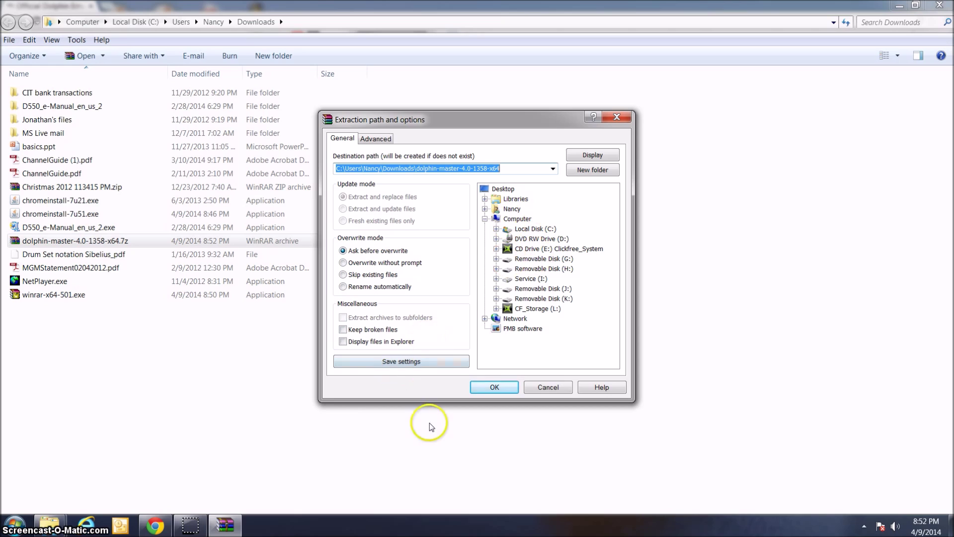
{"action": "left_click", "coordinate": [488, 383]}
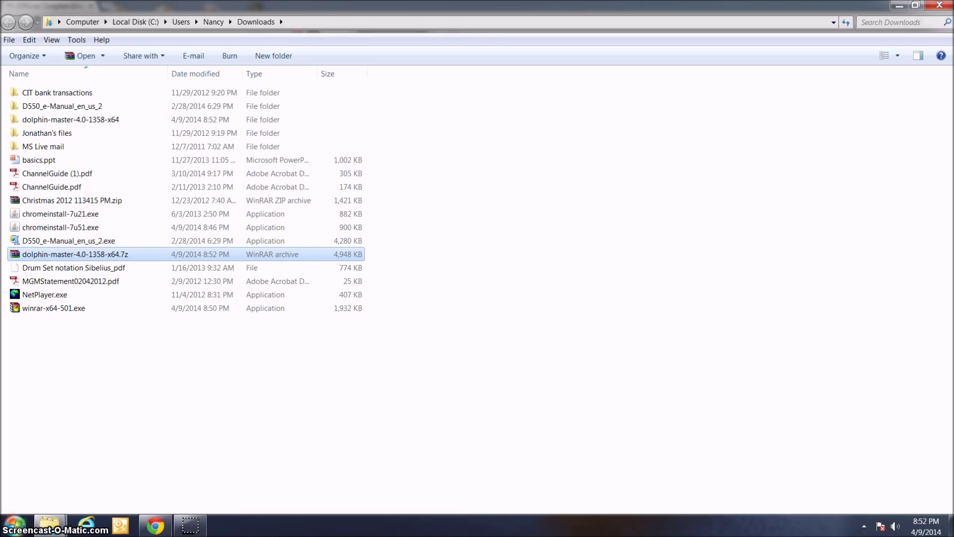
- Search the computer for "dolphin" and open the extracted dolphin-master-4.0-1358-x64 folder
{"action": "left_click", "coordinate": [14, 526]}
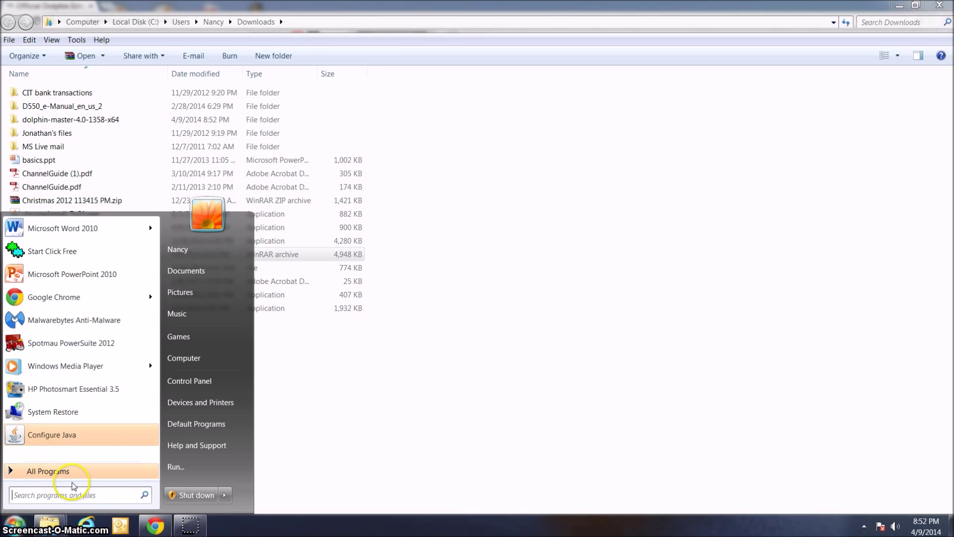
{"action": "type", "text": "dolphin"}
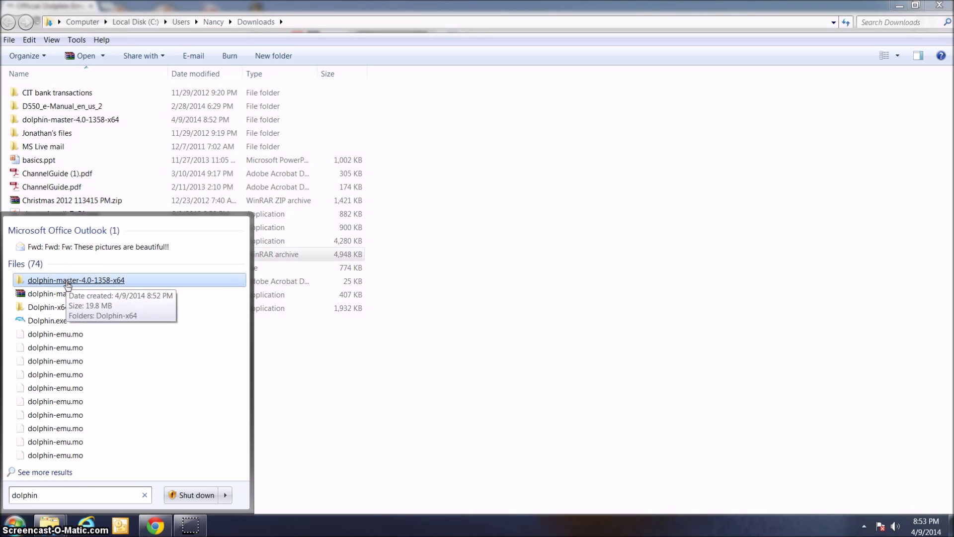
{"action": "left_click", "coordinate": [59, 324]}
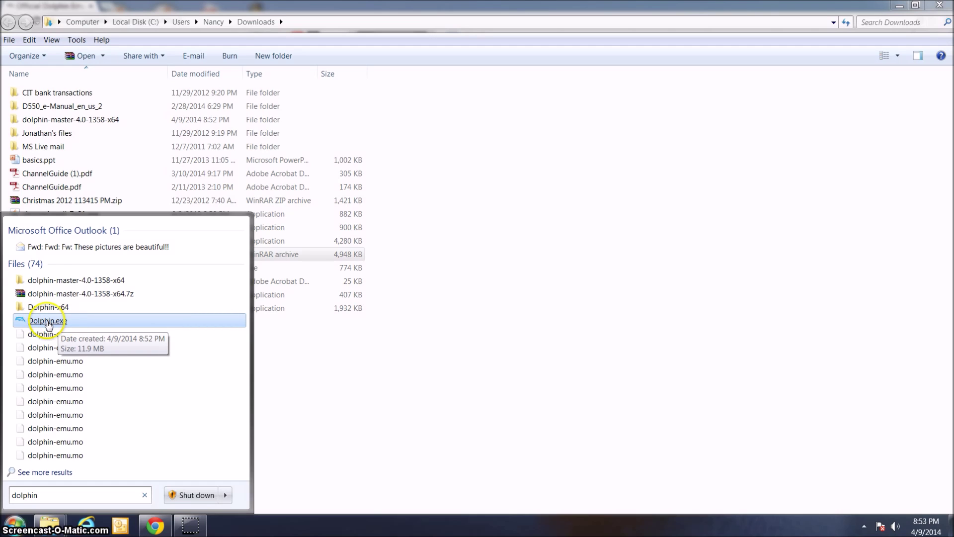
{"action": "right_click", "coordinate": [55, 280]}
{"action": "left_click", "coordinate": [70, 284]}
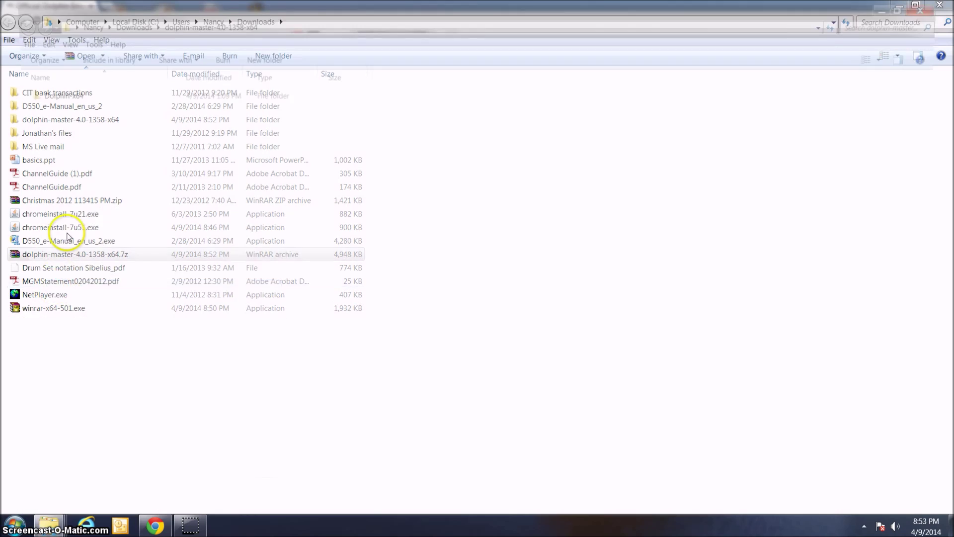
- Run Dolphin.exe from the Dolphin-x64 subfolder, allowing it past the security warning
{"action": "double_click", "coordinate": [40, 93]}
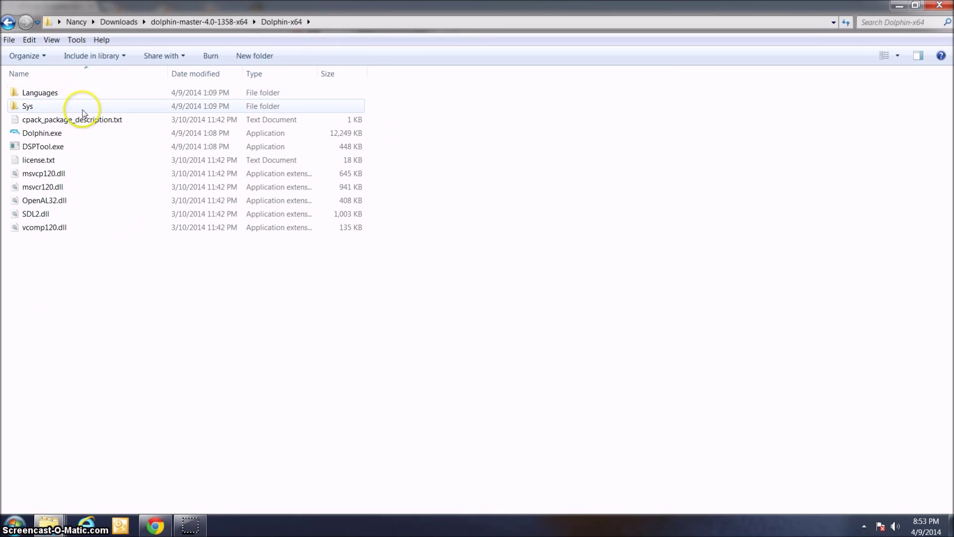
{"action": "double_click", "coordinate": [41, 133]}
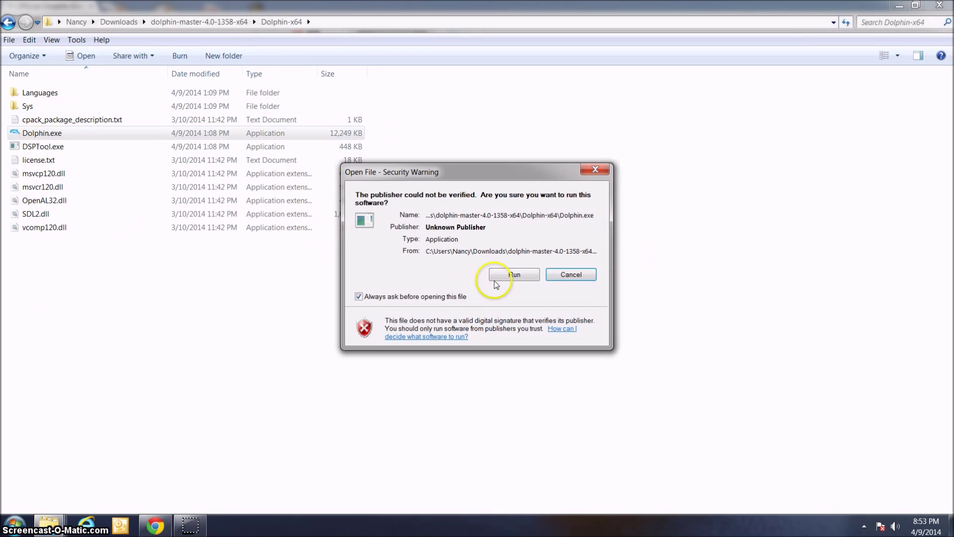
{"action": "left_click", "coordinate": [504, 275]}
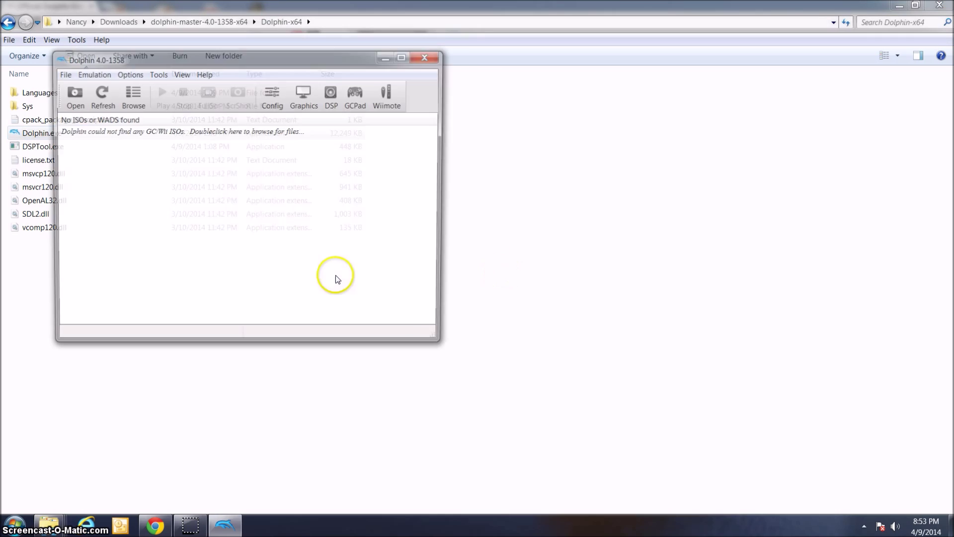
{"action": "left_click", "coordinate": [97, 95]}
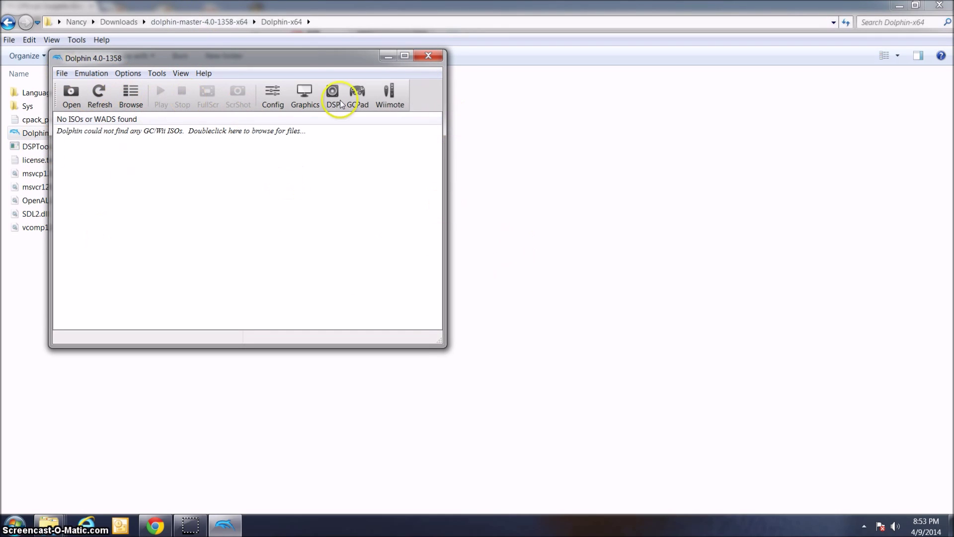
- Close the Dolphin-x64 folder window and switch to Chrome to load google.com
{"action": "left_click", "coordinate": [535, 321]}
{"action": "left_click", "coordinate": [939, 5]}
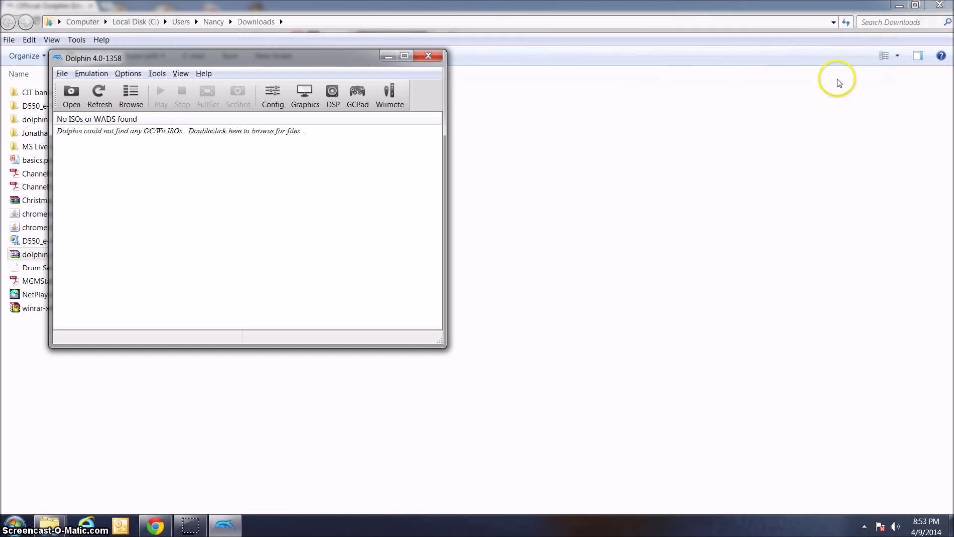
{"action": "key", "text": "alt+Tab"}
{"action": "key", "text": "Tab"}
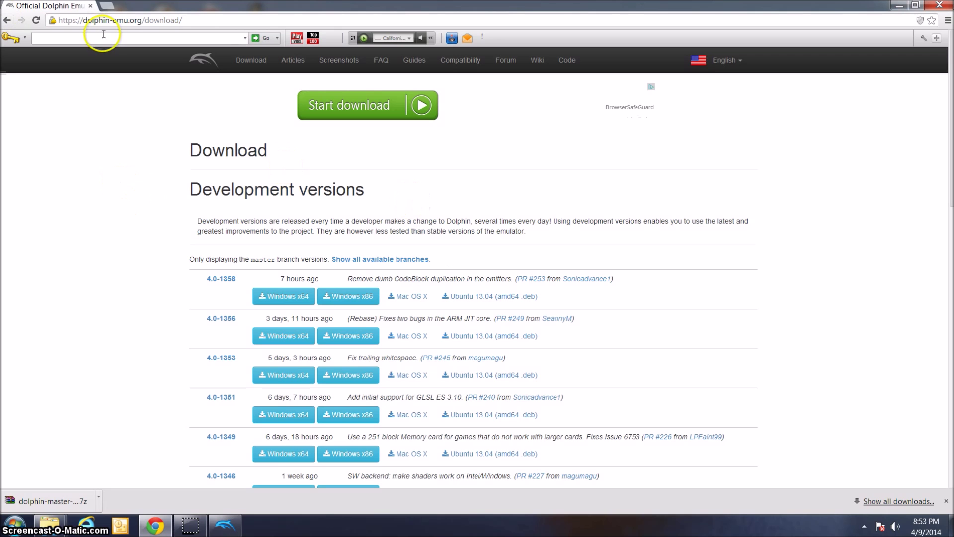
{"action": "left_click", "coordinate": [102, 20]}
{"action": "type", "text": "google.com"}
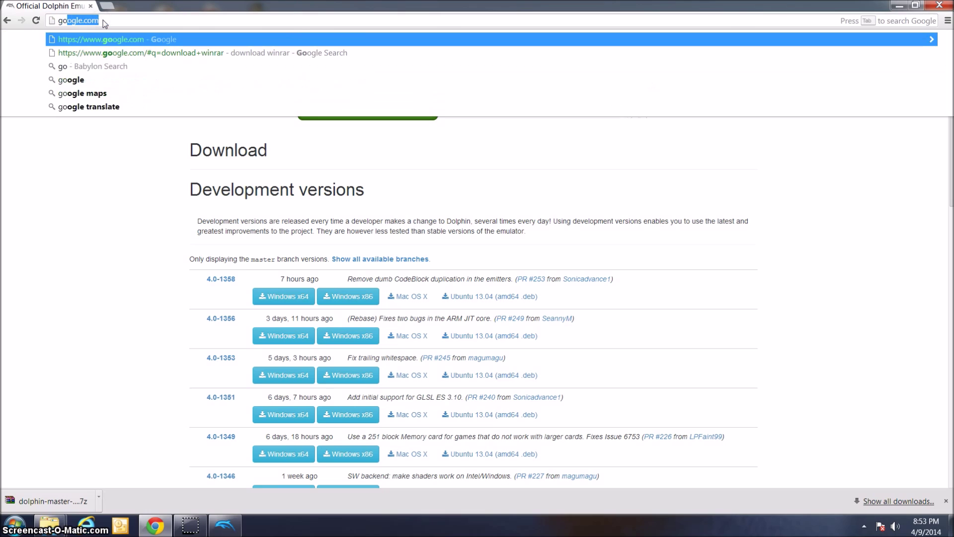
{"action": "key", "text": "Return"}
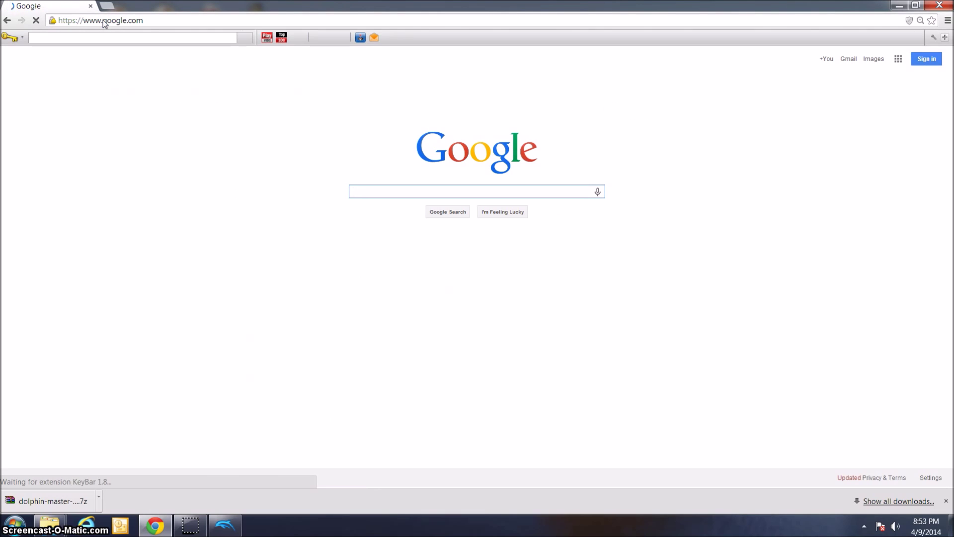
- Search Google for "coolrom.com" and open the CoolROM.com site from the results
{"action": "type", "text": "coolrom"}
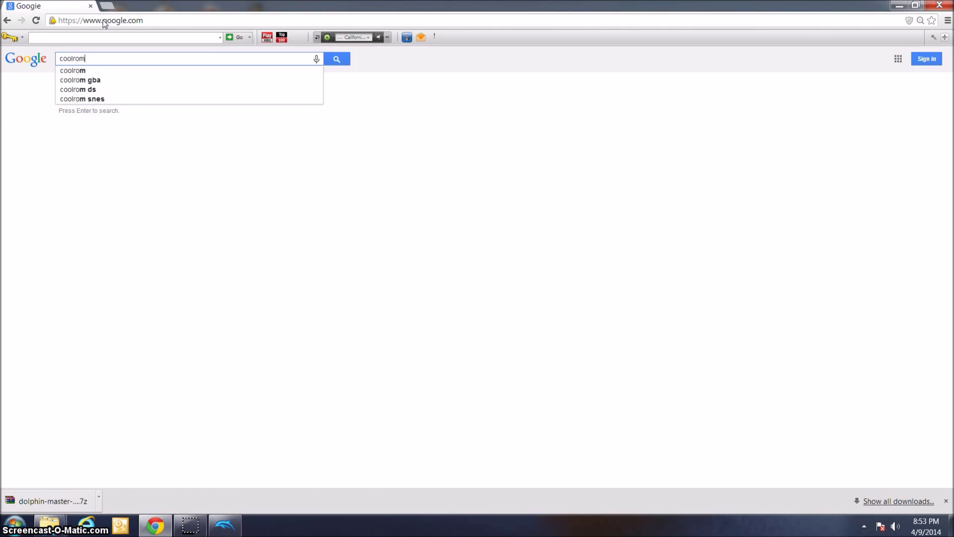
{"action": "type", "text": ".com"}
{"action": "key", "text": "Return"}
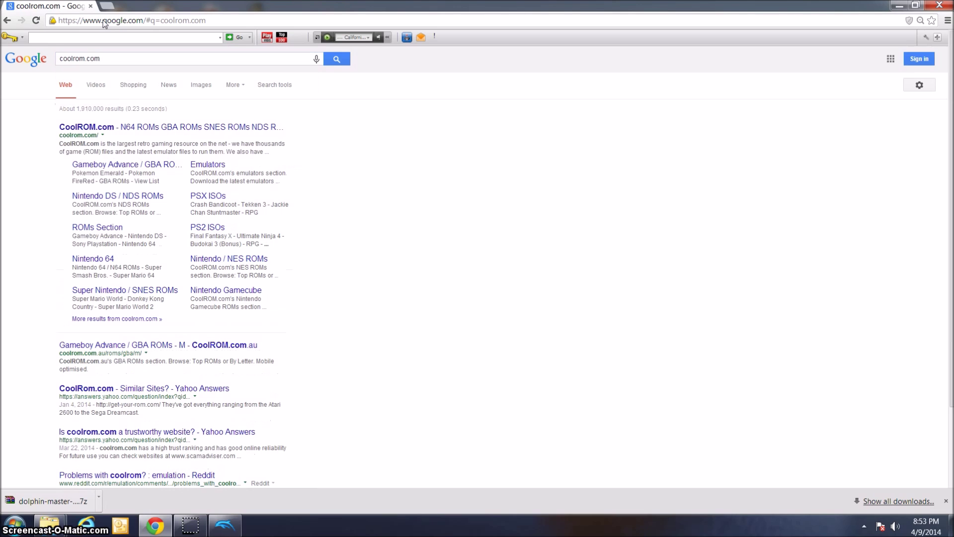
{"action": "left_click", "coordinate": [215, 127]}
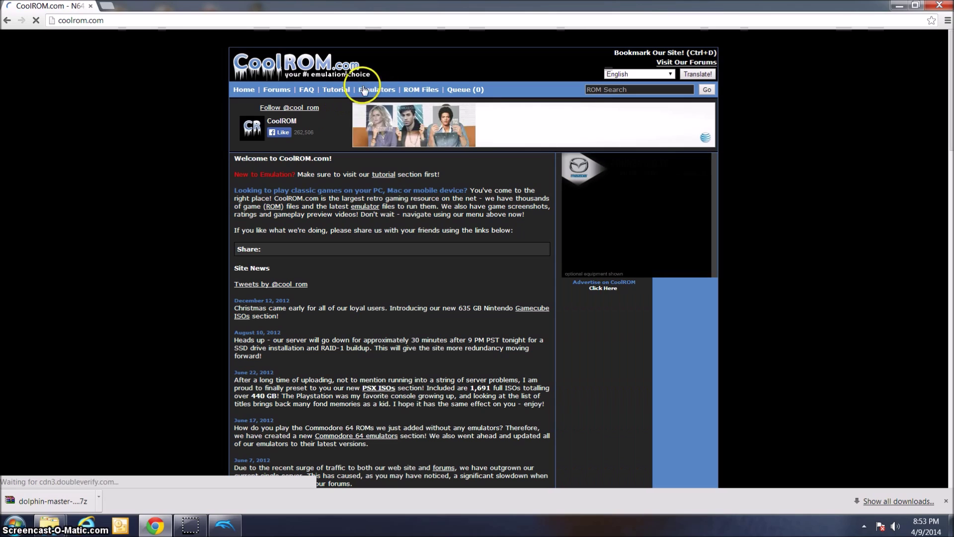
- Open the Super Smash Bros. Melee (v1.02) page from the Nintendo Gamecube section of the site's ROM files
{"action": "mouse_move", "coordinate": [414, 106]}
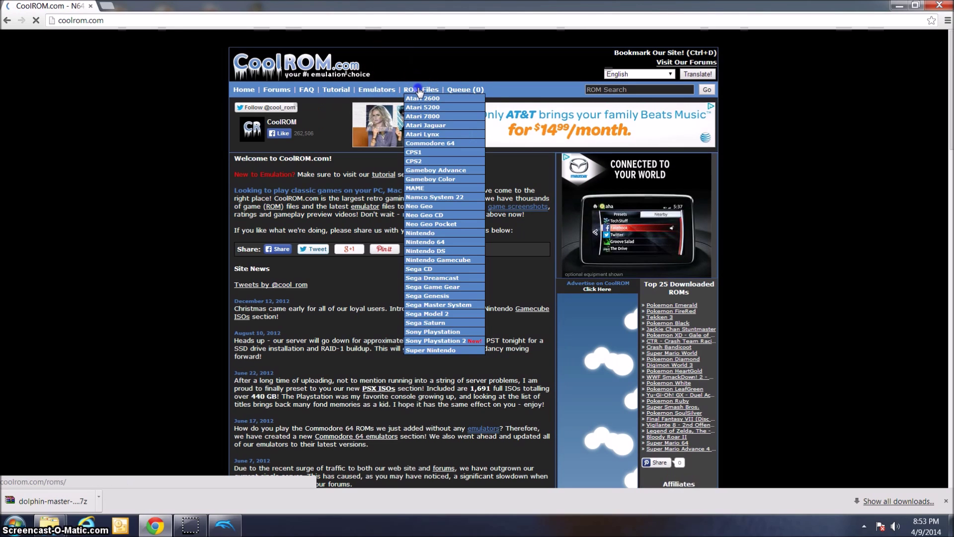
{"action": "left_click", "coordinate": [421, 90]}
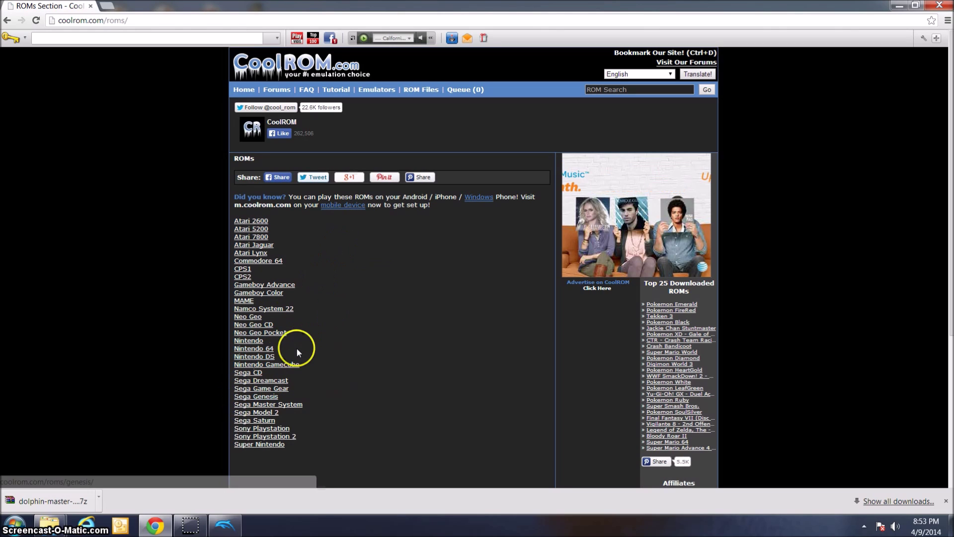
{"action": "left_click", "coordinate": [269, 365]}
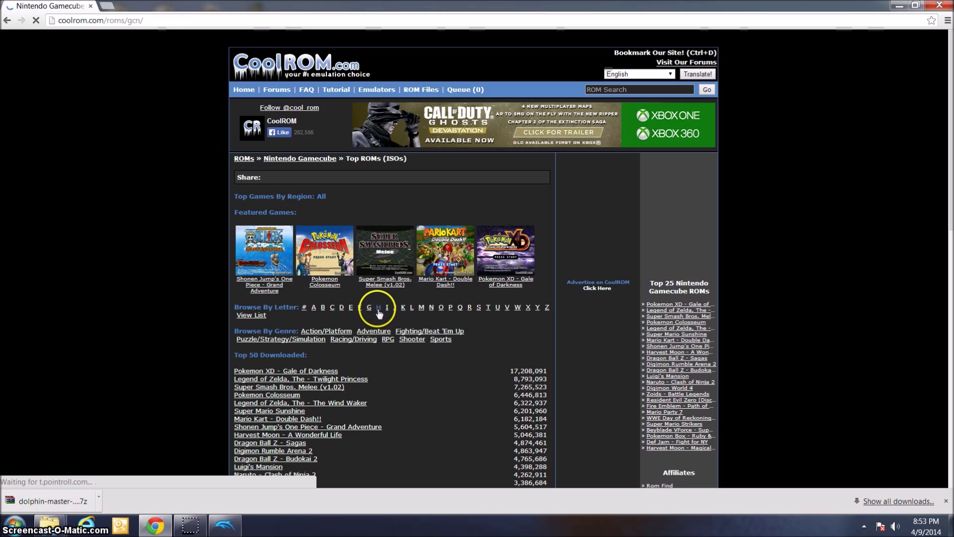
{"action": "scroll", "coordinate": [375, 305], "scroll_direction": "down", "scroll_amount": 15}
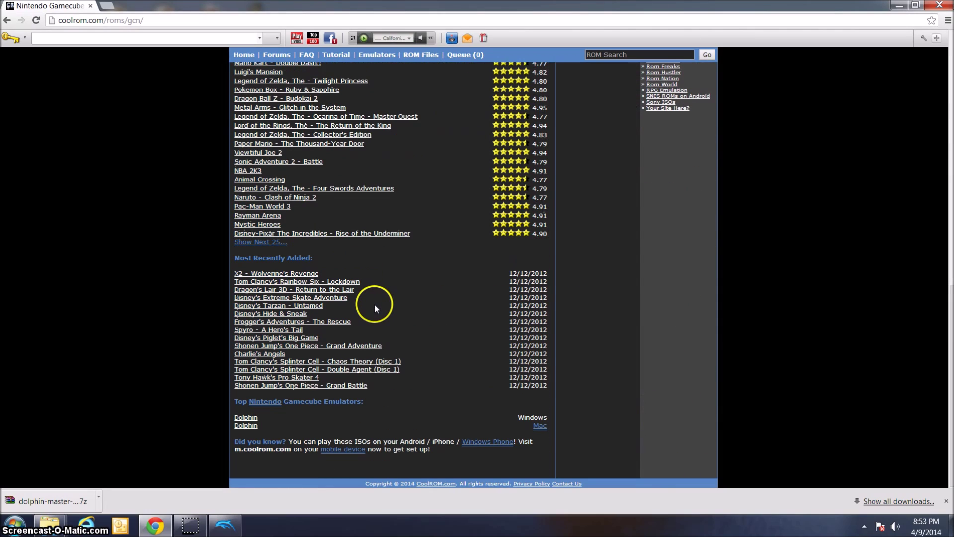
{"action": "scroll", "coordinate": [374, 303], "scroll_direction": "up", "scroll_amount": 10}
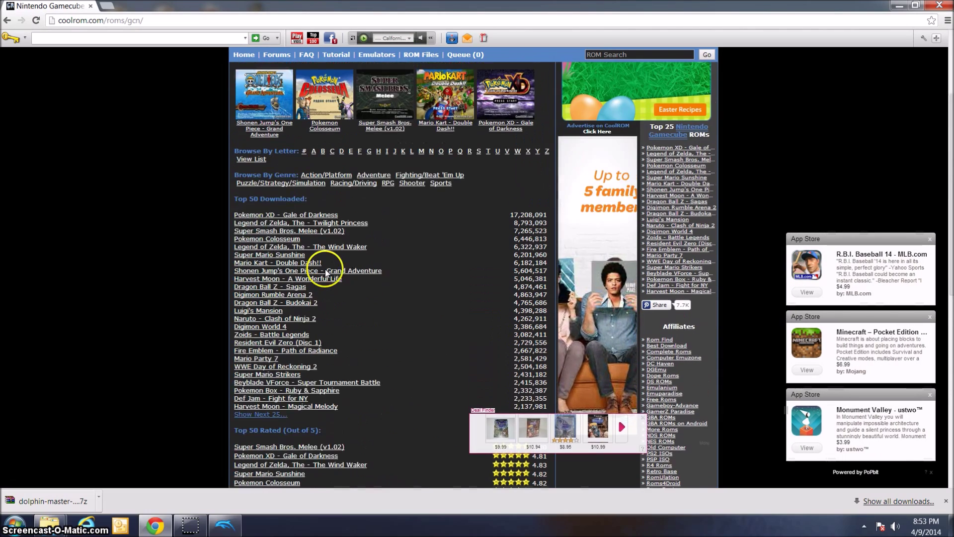
{"action": "scroll", "coordinate": [326, 273], "scroll_direction": "up", "scroll_amount": 1}
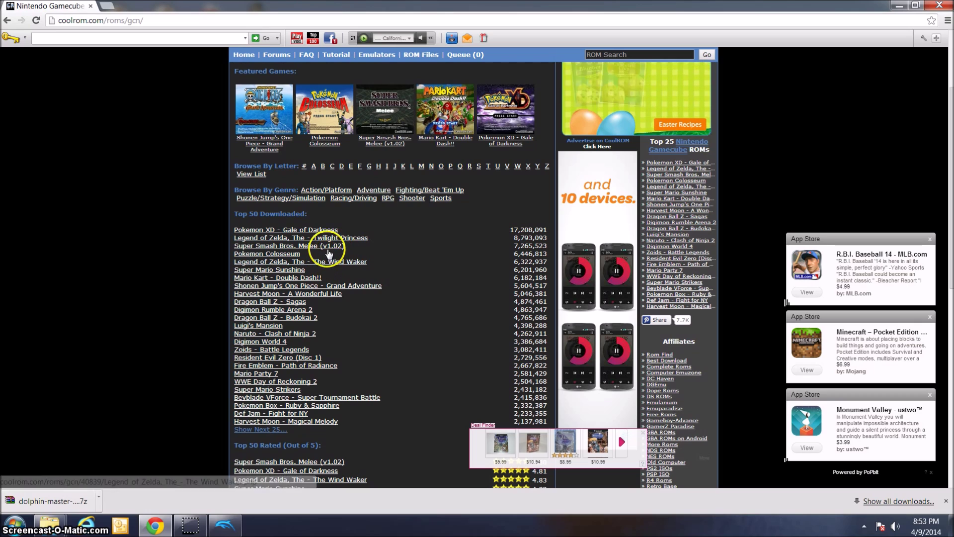
{"action": "left_click", "coordinate": [327, 246]}
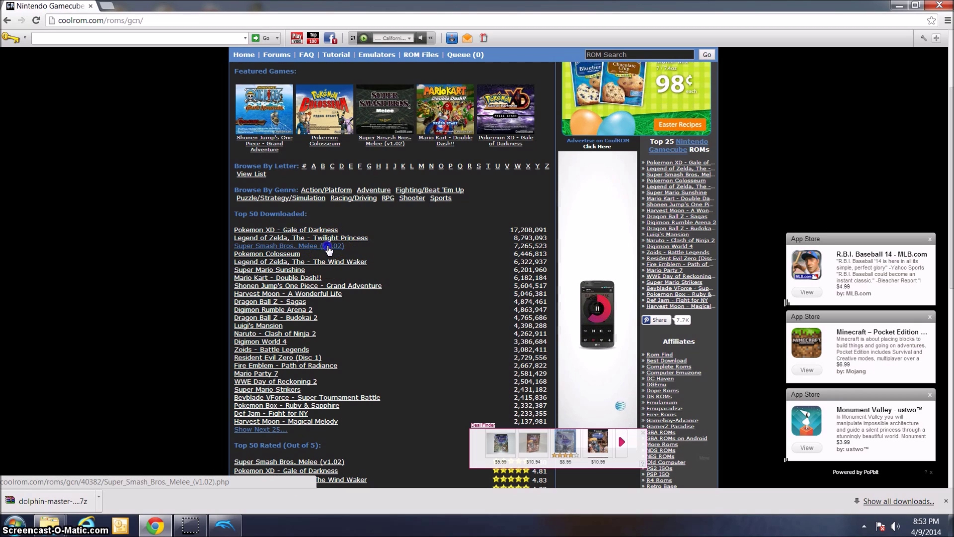
- Download Super Smash Bros. Melee (v1.02).7z through the alternative download link, muting the computer's sound during the ad timer
{"action": "scroll", "coordinate": [370, 300], "scroll_direction": "down", "scroll_amount": 2}
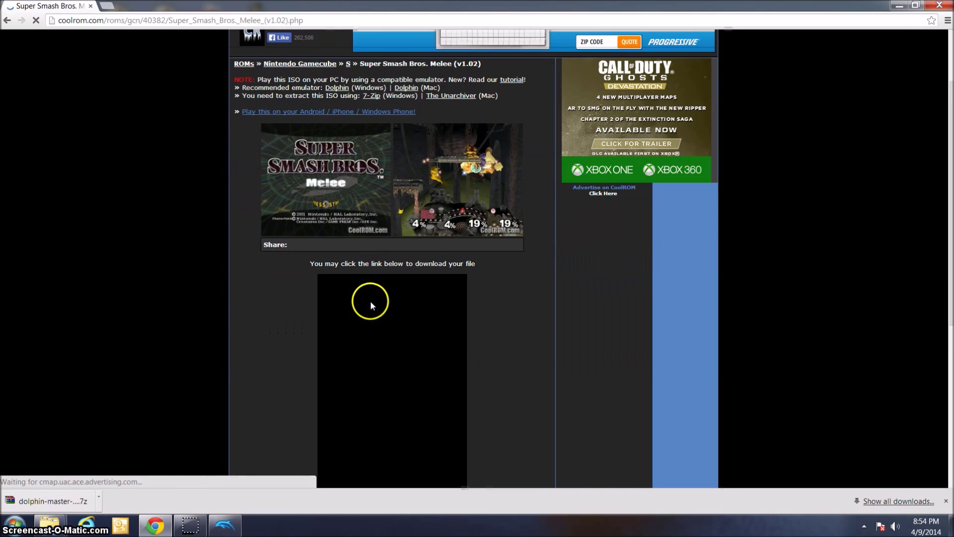
{"action": "scroll", "coordinate": [371, 300], "scroll_direction": "down", "scroll_amount": 6}
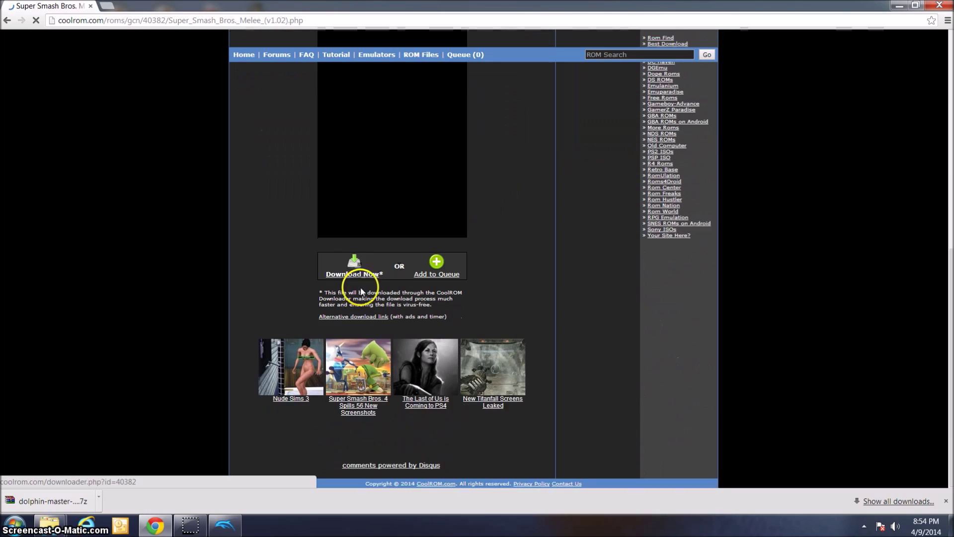
{"action": "left_click", "coordinate": [375, 319]}
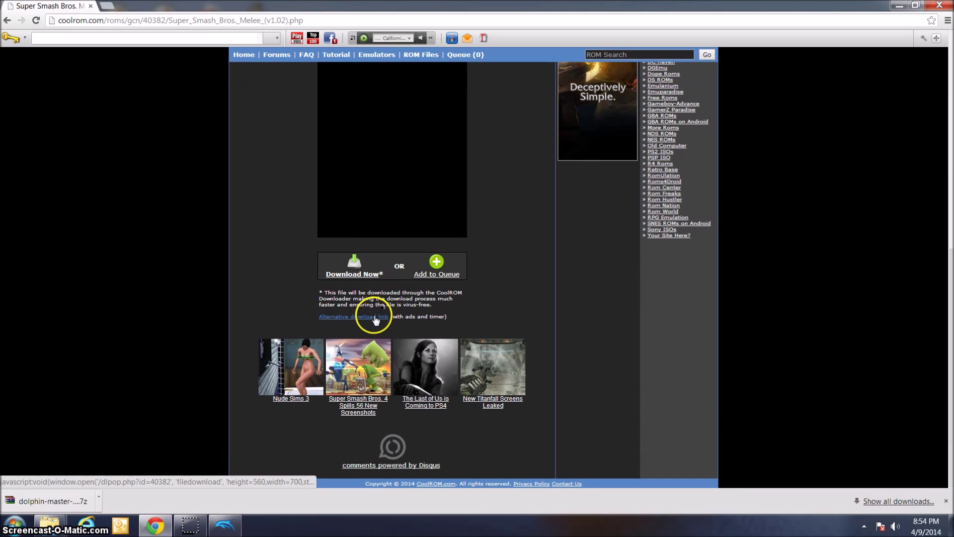
{"action": "left_click", "coordinate": [894, 526]}
{"action": "left_click", "coordinate": [894, 453]}
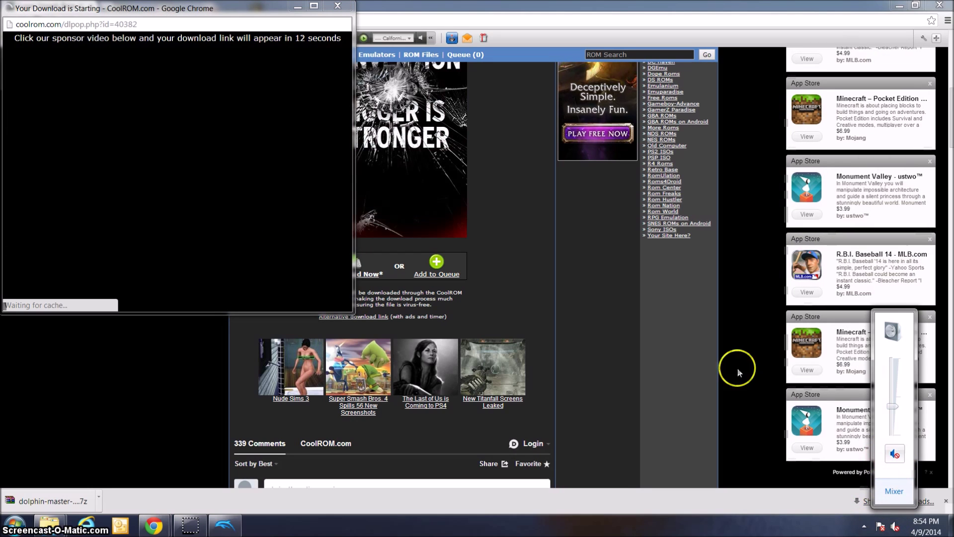
{"action": "left_click", "coordinate": [311, 53]}
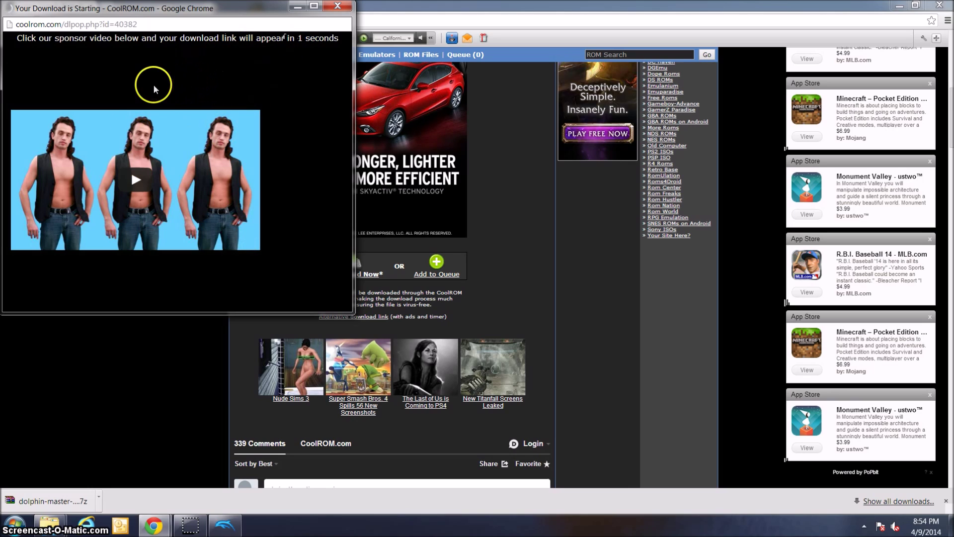
{"action": "left_click", "coordinate": [167, 56]}
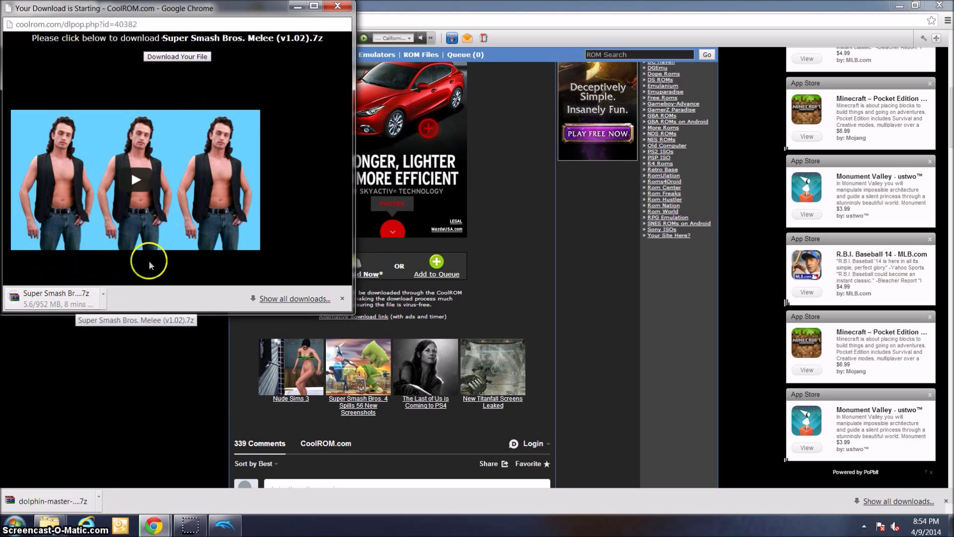
{"action": "left_click", "coordinate": [337, 6]}
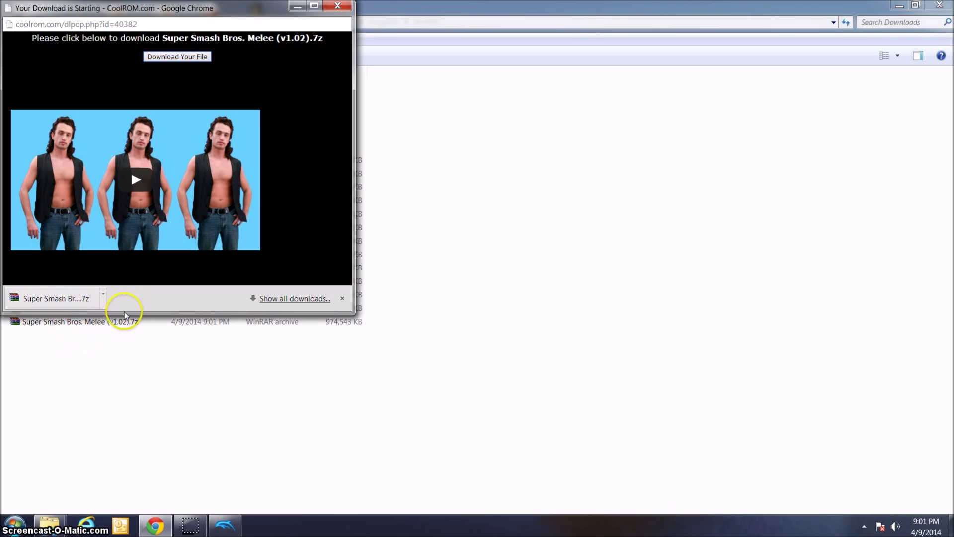
- Show the downloaded archive in its folder and extract it to Super Smash Bros. Melee (v1.02) in Downloads with the default options
{"action": "right_click", "coordinate": [53, 298]}
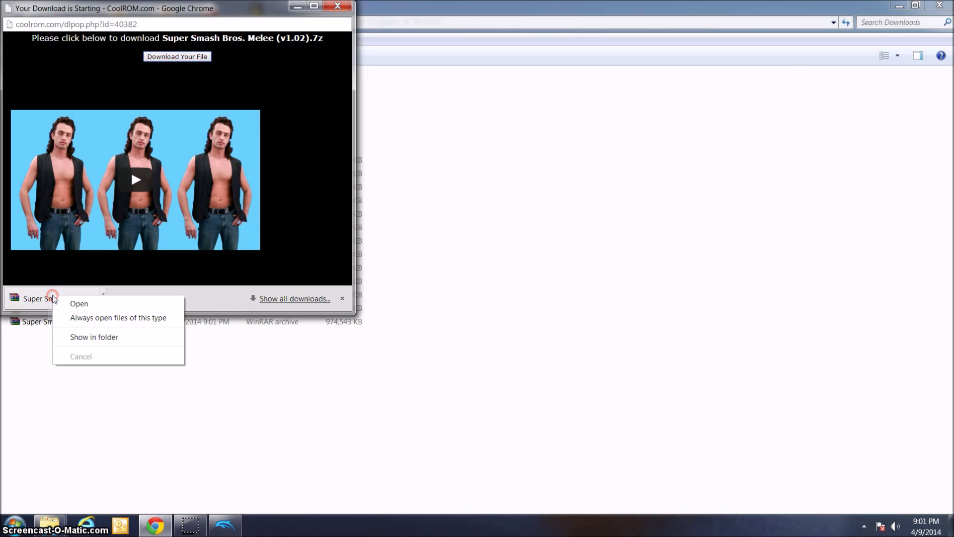
{"action": "left_click", "coordinate": [90, 338]}
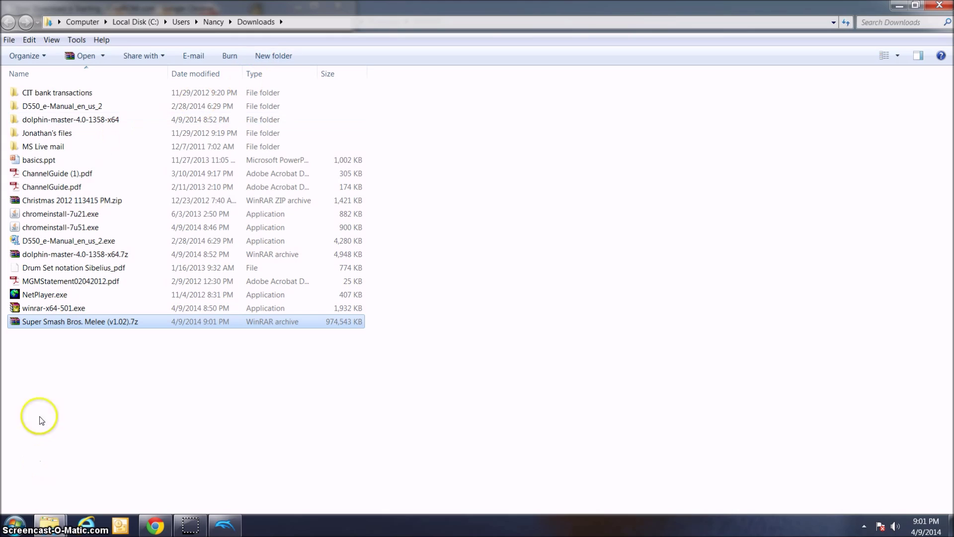
{"action": "right_click", "coordinate": [55, 325]}
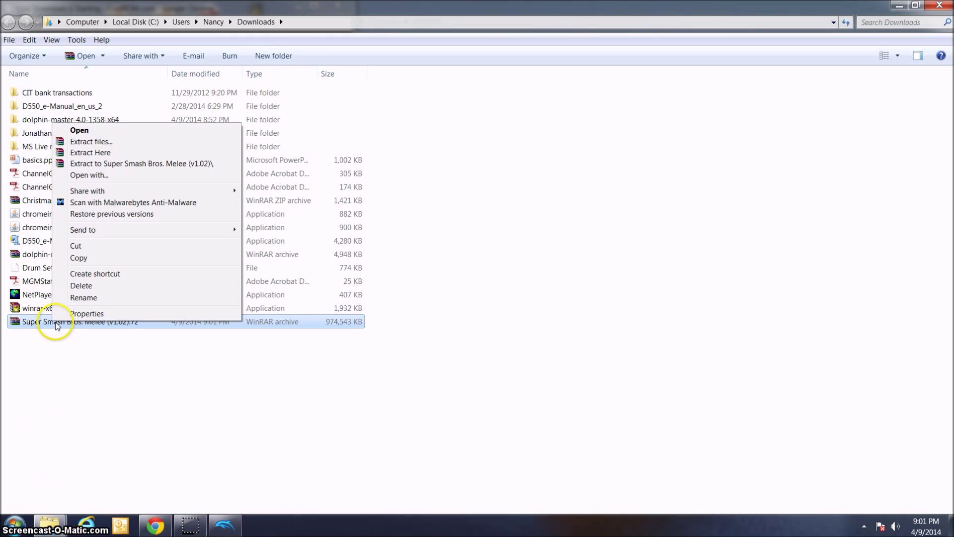
{"action": "left_click", "coordinate": [93, 141]}
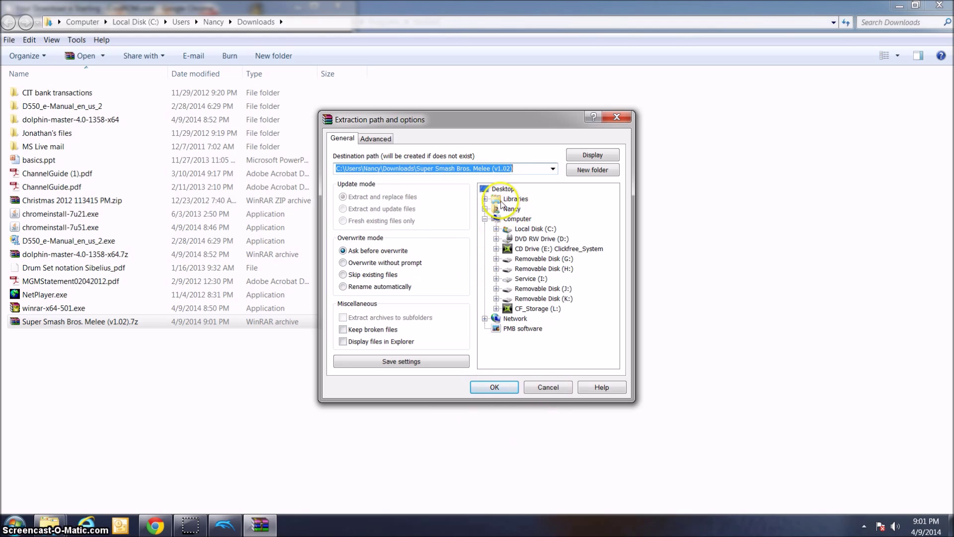
{"action": "left_click", "coordinate": [495, 388]}
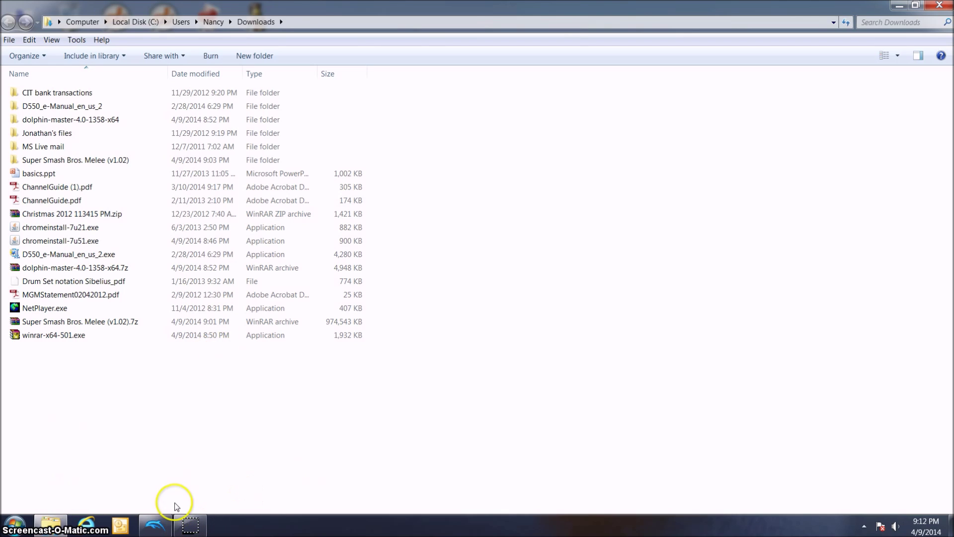
- Switch to Dolphin and load Super Smash Bros. Melee (v1.02).iso from its extracted folder in Downloads
{"action": "left_click", "coordinate": [145, 531]}
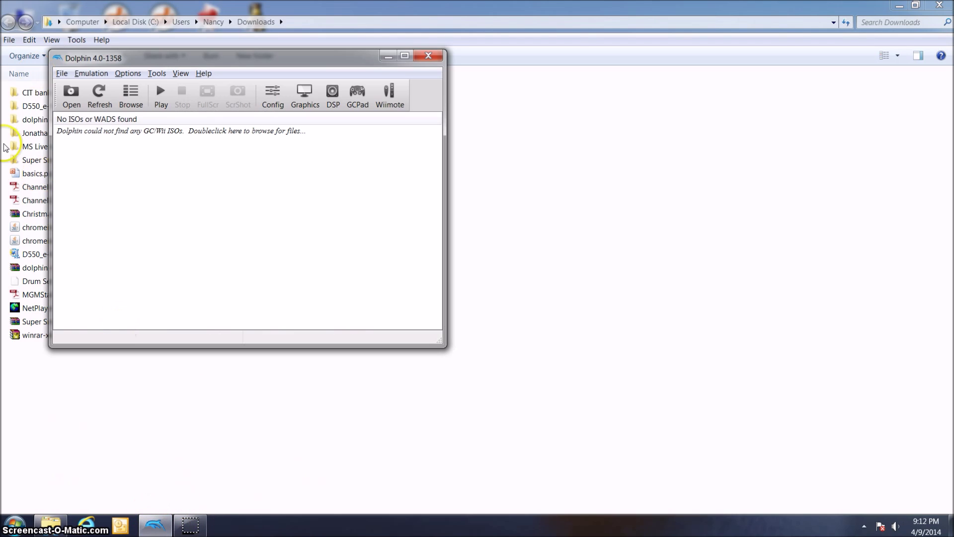
{"action": "left_click", "coordinate": [69, 99]}
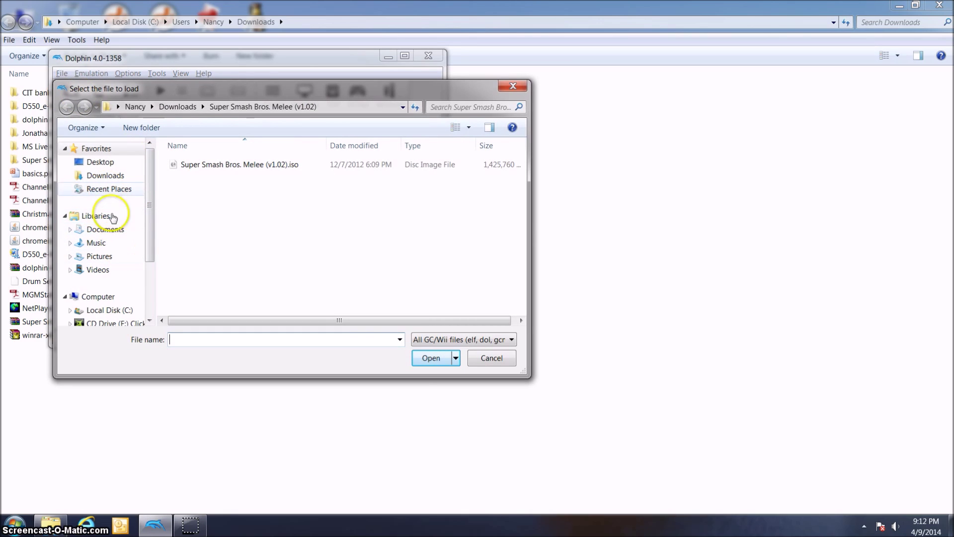
{"action": "left_click", "coordinate": [133, 297]}
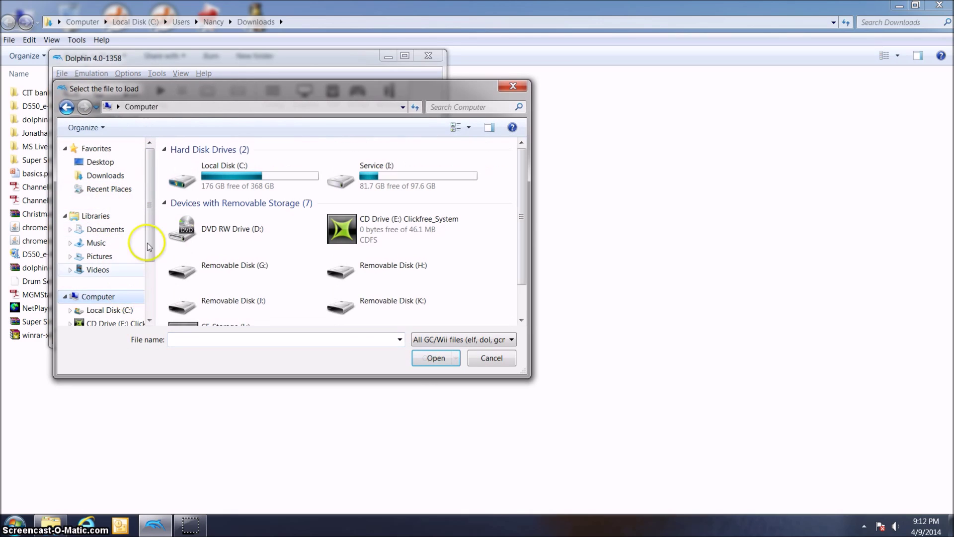
{"action": "left_click", "coordinate": [103, 165]}
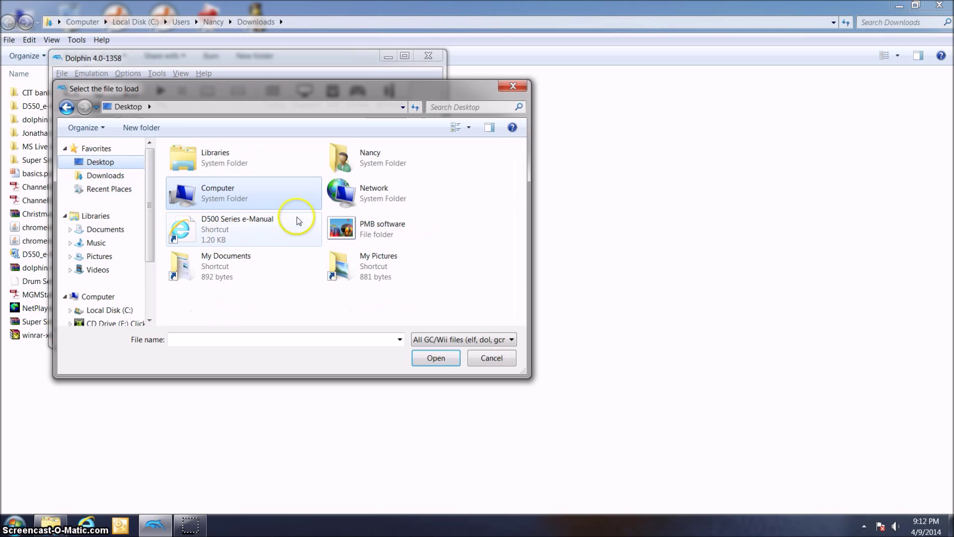
{"action": "scroll", "coordinate": [95, 248], "scroll_direction": "down", "scroll_amount": 3}
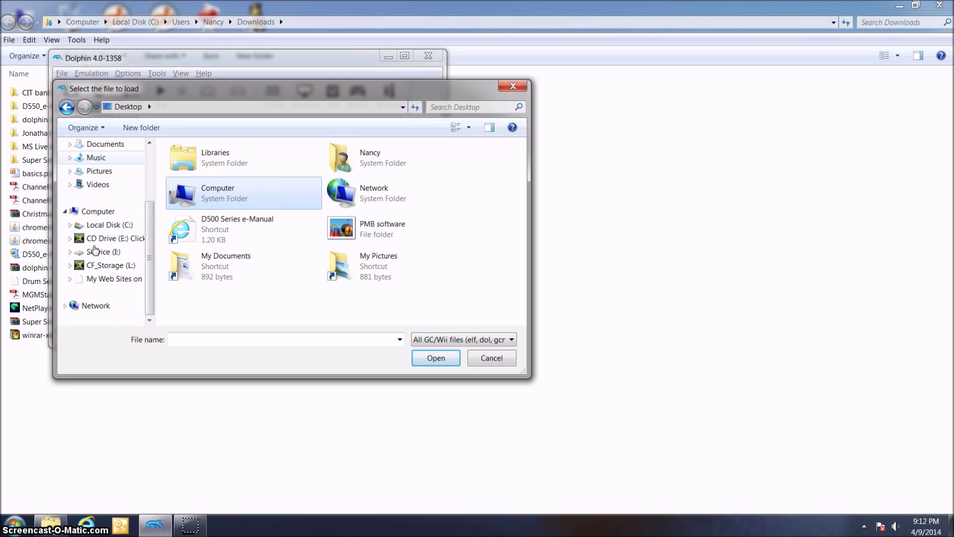
{"action": "scroll", "coordinate": [95, 249], "scroll_direction": "up", "scroll_amount": 3}
{"action": "left_click", "coordinate": [118, 176]}
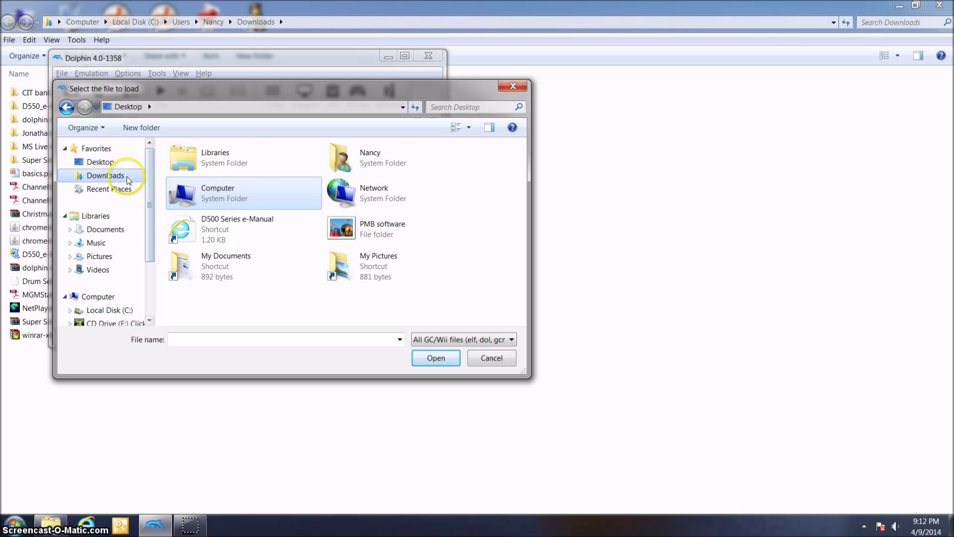
{"action": "left_click", "coordinate": [225, 237]}
{"action": "double_click", "coordinate": [224, 239]}
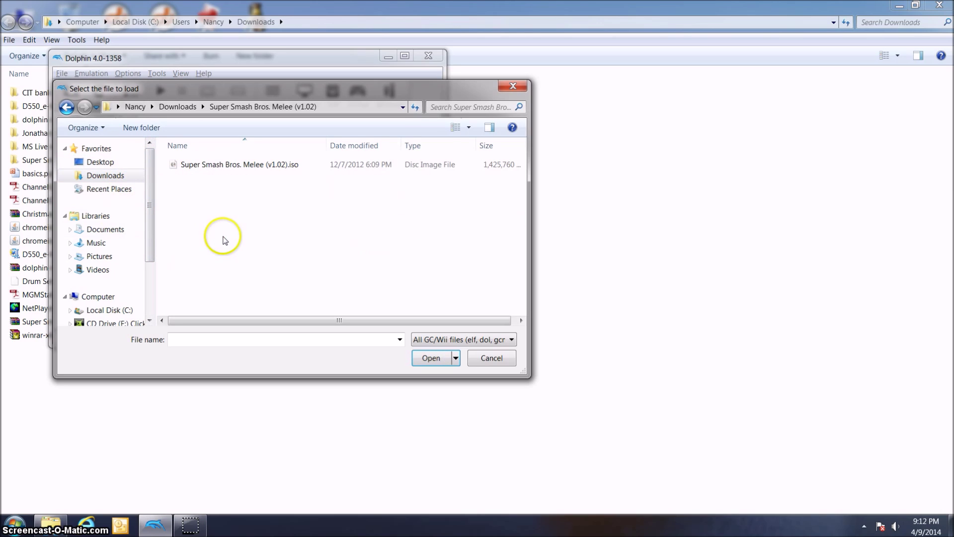
{"action": "double_click", "coordinate": [240, 166]}
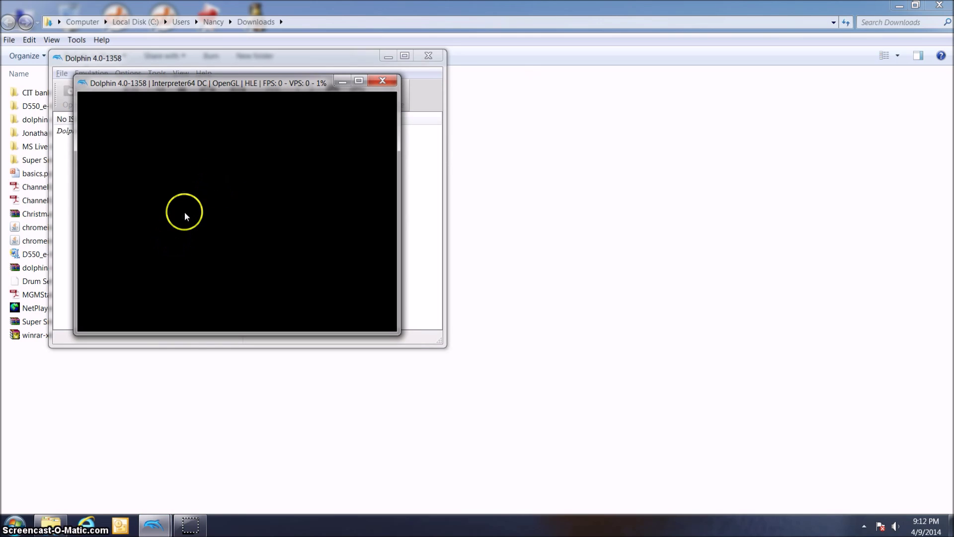